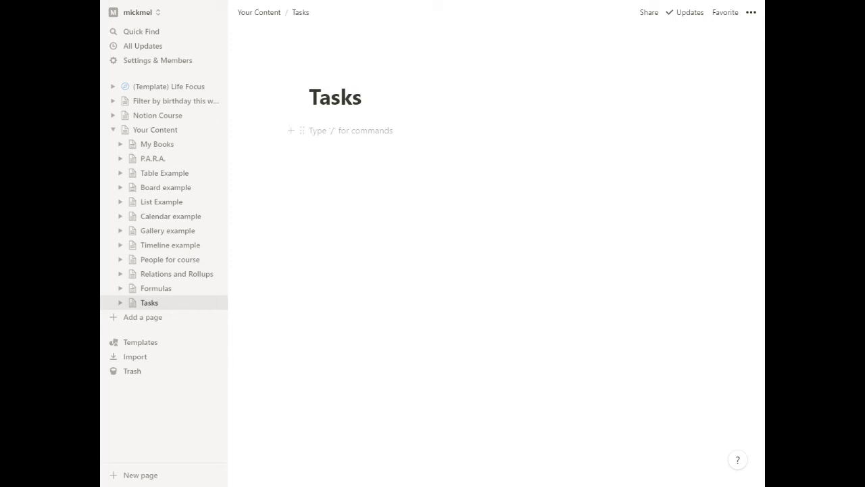
# Step: Add to-dos 'Do that thing' and 'Do another' to Tasks, checking off 'Do that thing'
pyautogui.write('/to')
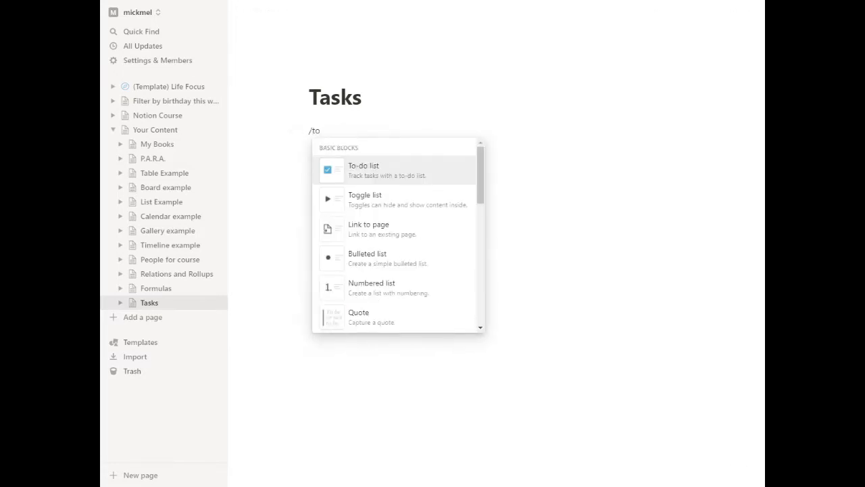
pyautogui.press('Return')
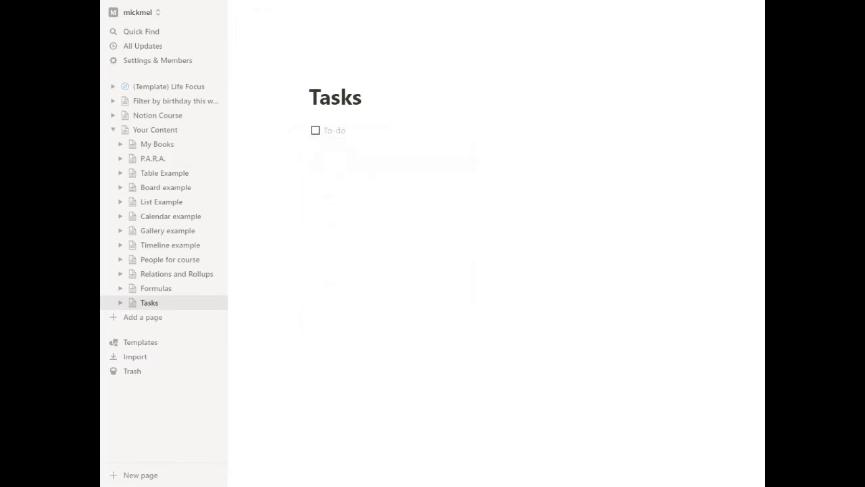
pyautogui.write('Do that thing')
pyautogui.press('Return')
pyautogui.write('Do another')
pyautogui.press('Return')
pyautogui.press('Return')
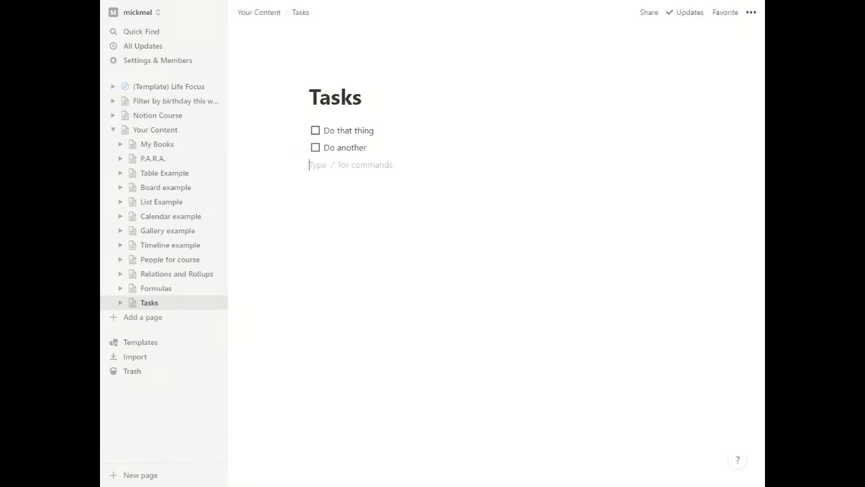
pyautogui.click(315, 131)
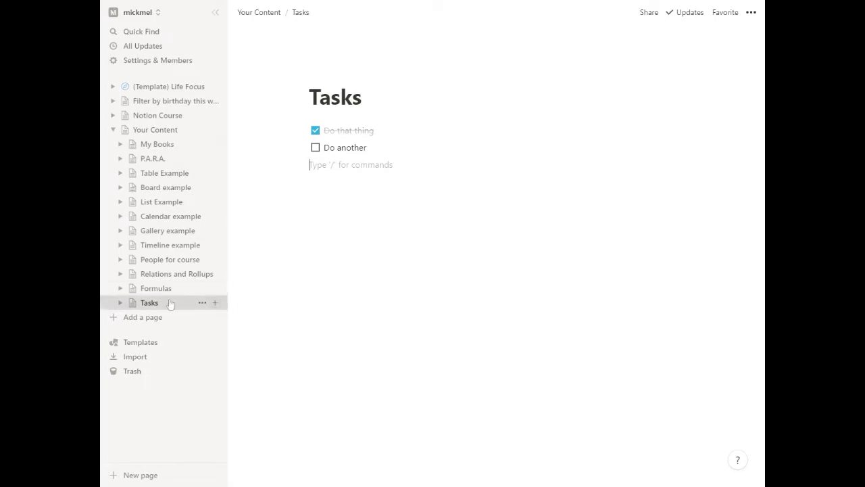
# Step: Open Project C from Relations and Rollups and delete its template notes
pyautogui.click(158, 277)
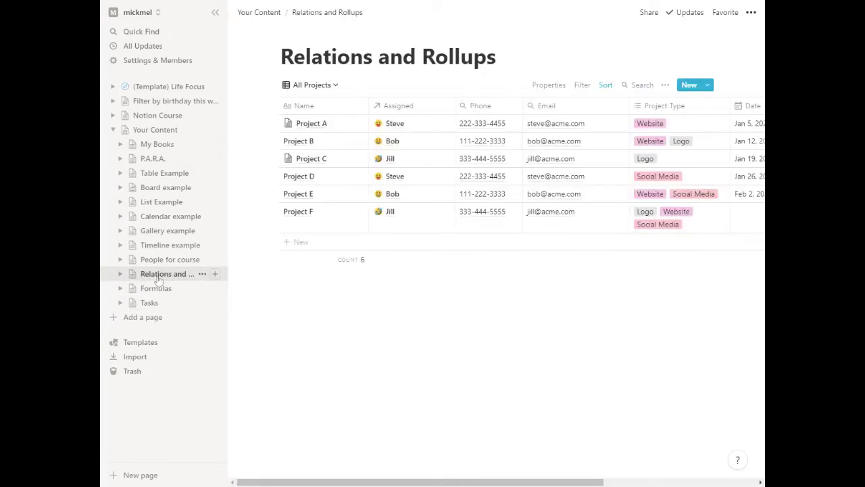
pyautogui.click(348, 160)
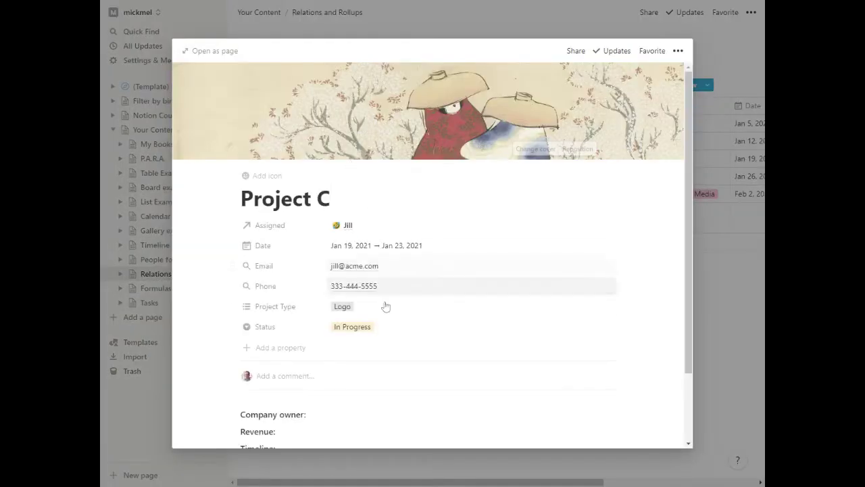
pyautogui.scroll(-2, 365, 311)
pyautogui.hotkey('ctrl', 'a')
pyautogui.hotkey('ctrl', 'a')
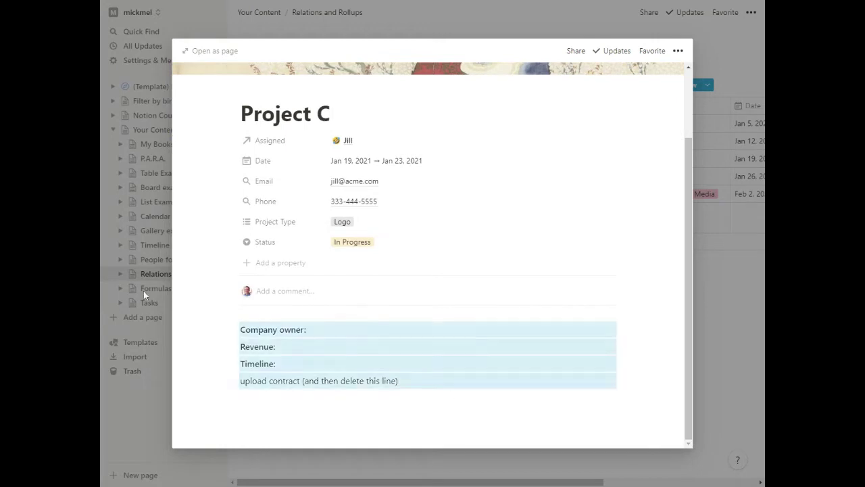
pyautogui.press('BackSpace')
pyautogui.press('Return')
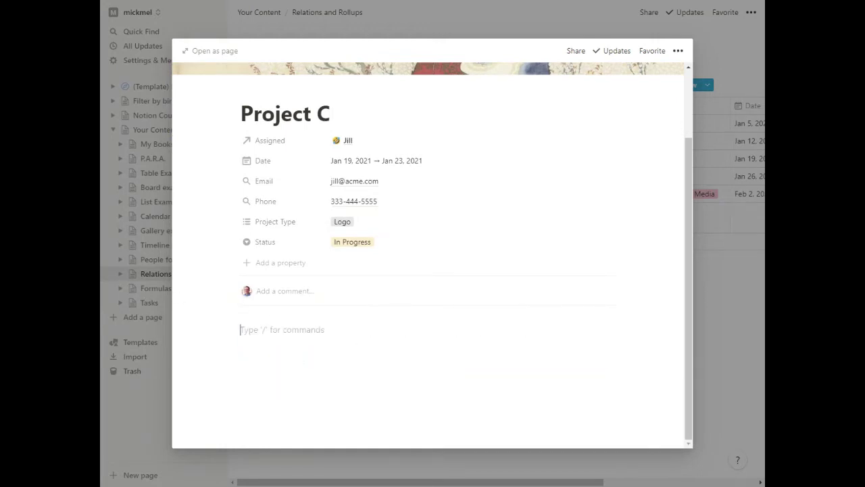
# Step: Add to-dos for sending a document and 'Write up a proposal', then close Project C
pyautogui.write('/to')
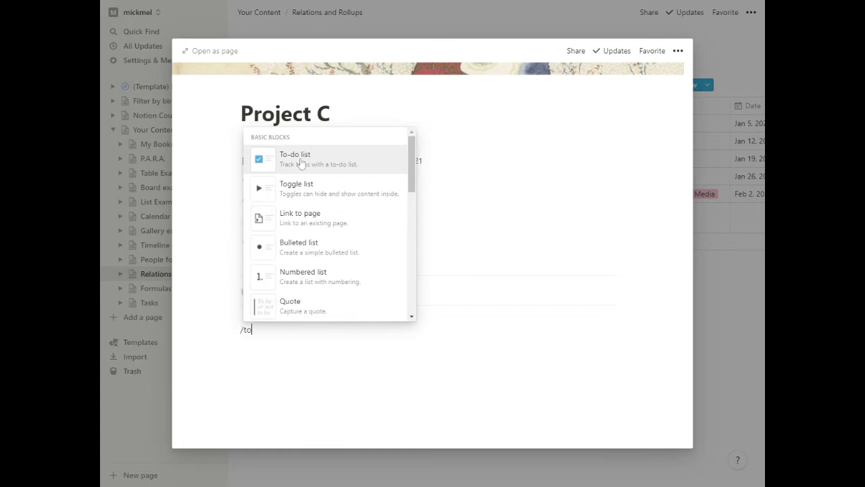
pyautogui.press('Return')
pyautogui.write('Send ')
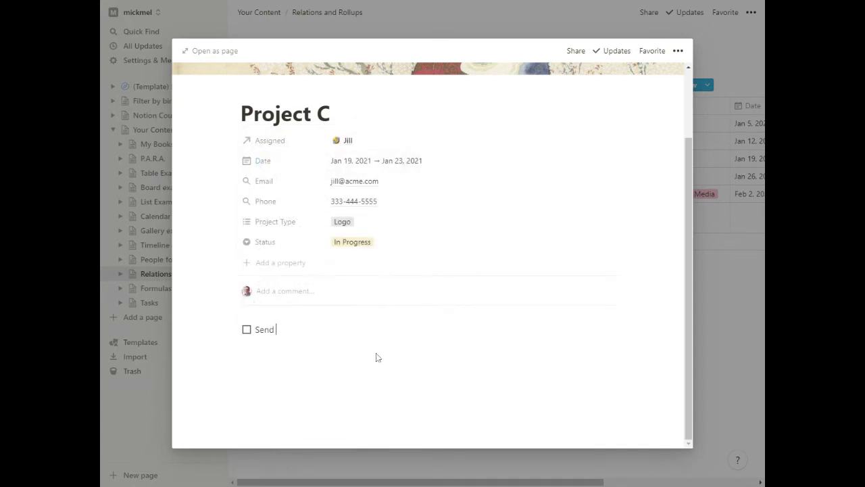
pyautogui.write('Amy that document')
pyautogui.press('Return')
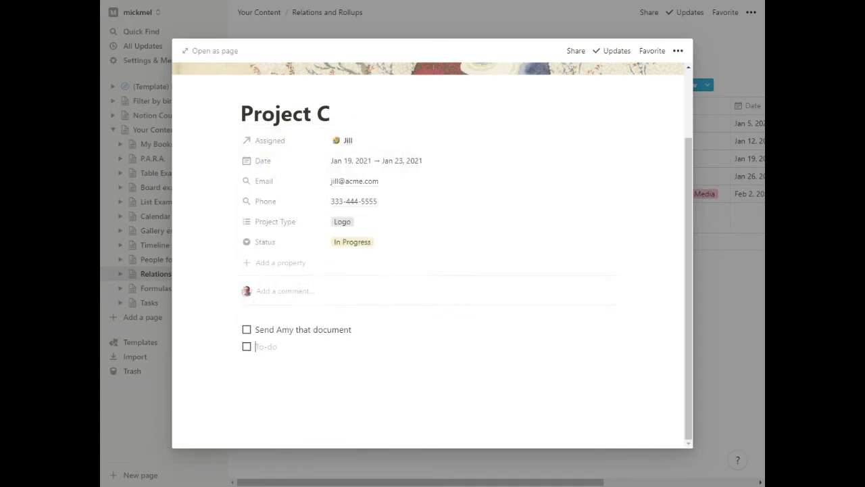
pyautogui.write('Write up a propos')
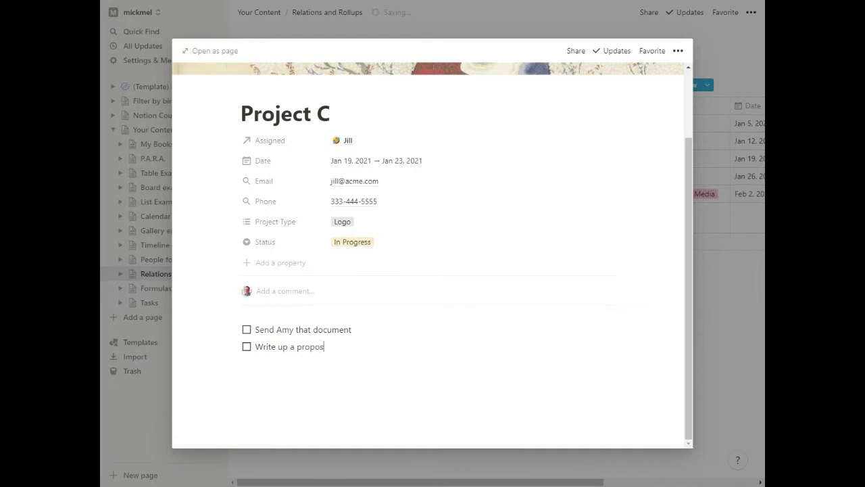
pyautogui.write('al')
pyautogui.press('Return')
pyautogui.click(727, 315)
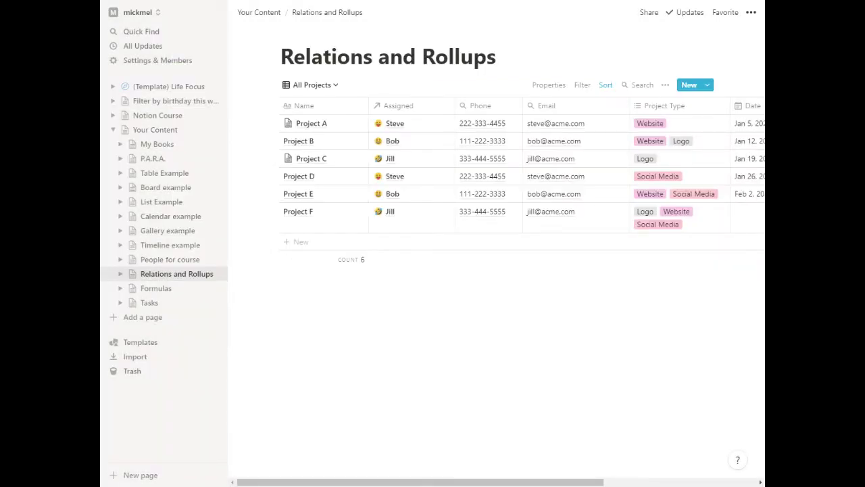
# Step: Go via Your Content and Formulas back to Relations and Rollups and open Project C
pyautogui.click(160, 130)
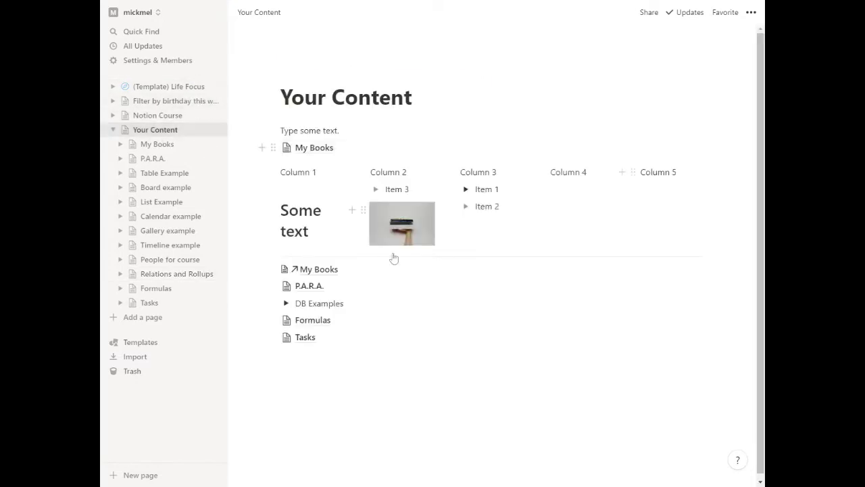
pyautogui.click(198, 289)
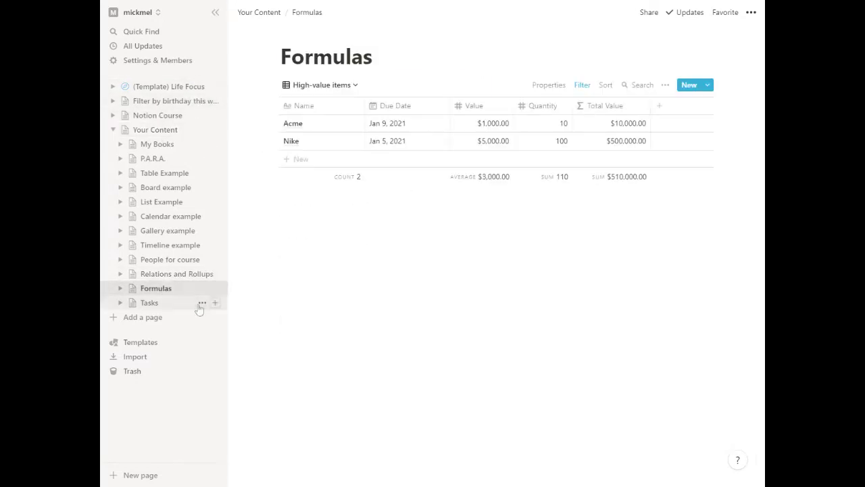
pyautogui.click(179, 273)
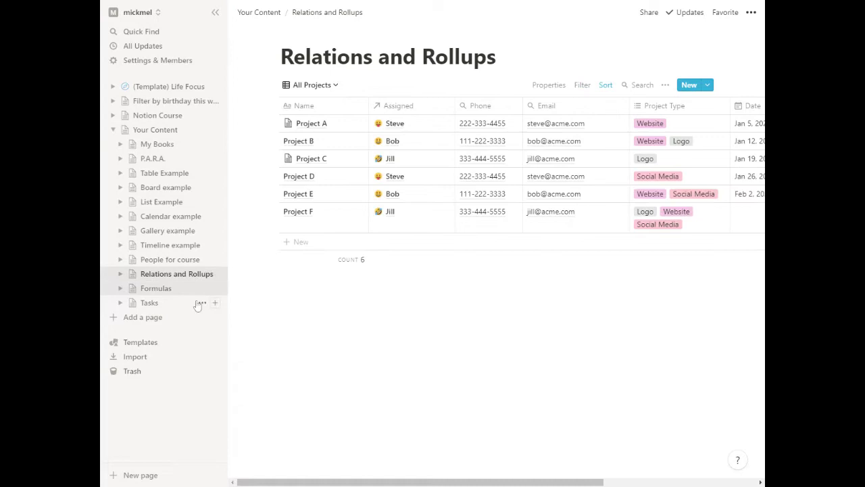
pyautogui.click(346, 160)
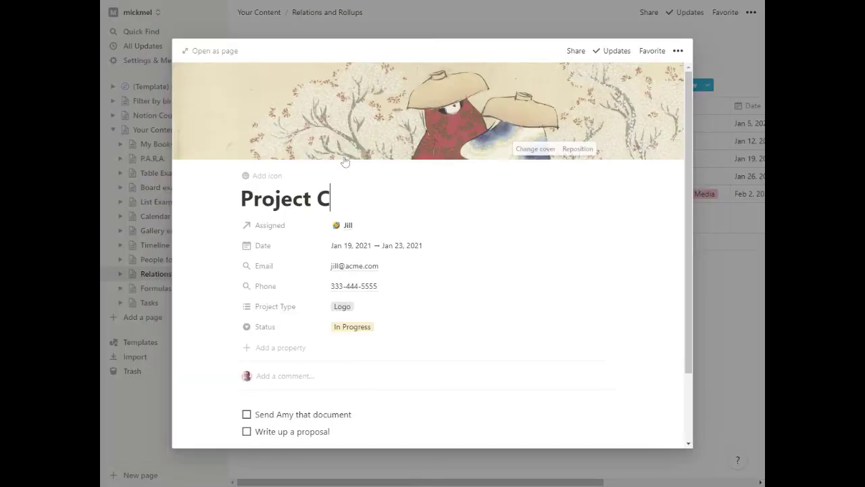
pyautogui.scroll(-2, 365, 324)
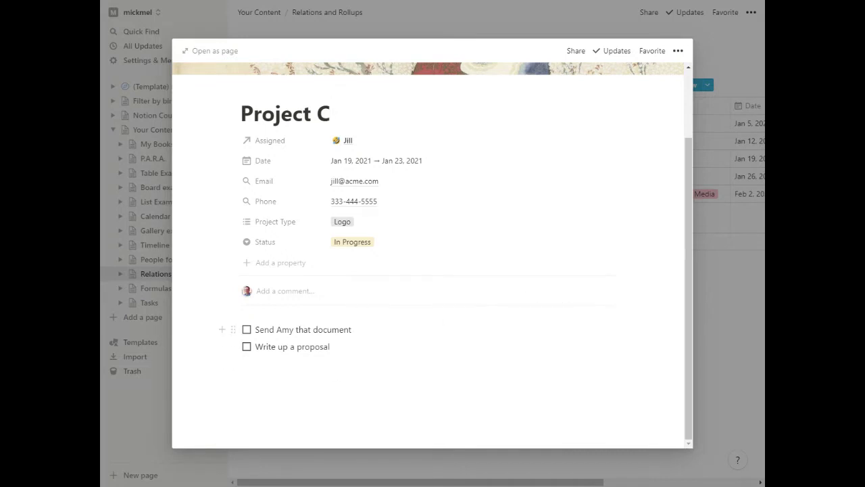
# Step: Delete both to-dos from Project C and go to the Tasks page
pyautogui.hotkey('ctrl', 'a')
pyautogui.hotkey('ctrl', 'a')
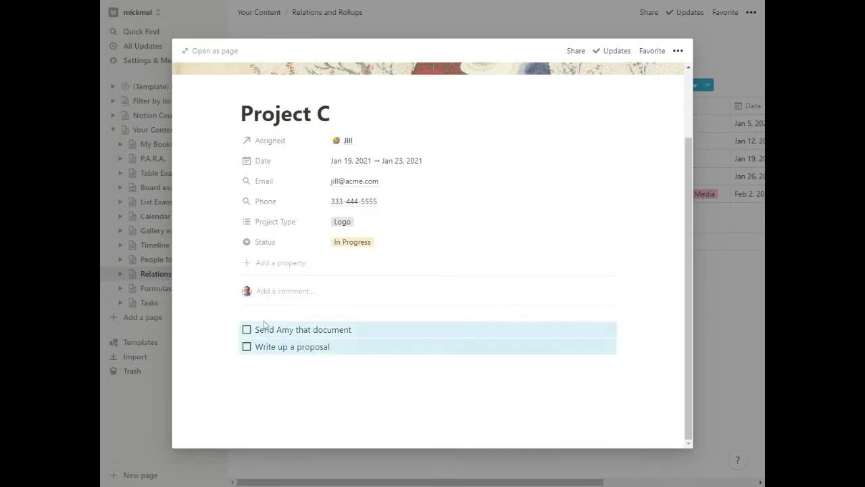
pyautogui.press('BackSpace')
pyautogui.click(721, 327)
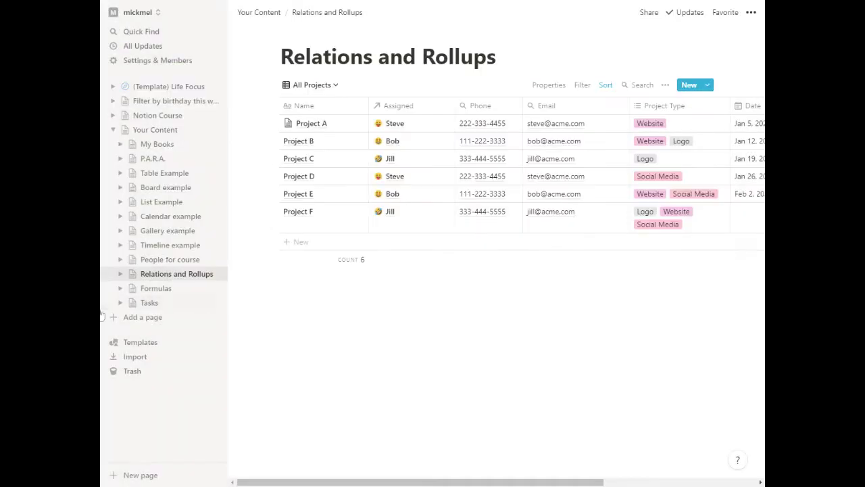
pyautogui.click(150, 303)
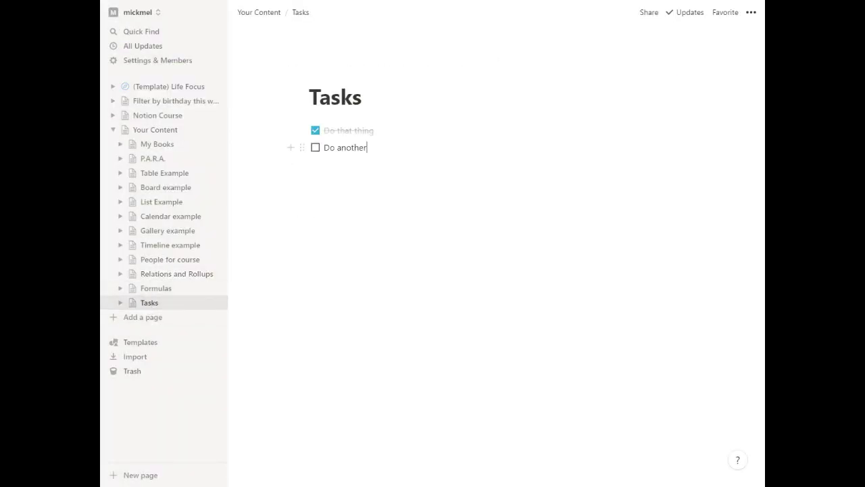
# Step: Clear the Tasks to-dos, convert the page into a Table database, and begin naming its first row
pyautogui.hotkey('ctrl', 'a')
pyautogui.hotkey('ctrl', 'a')
pyautogui.press('BackSpace')
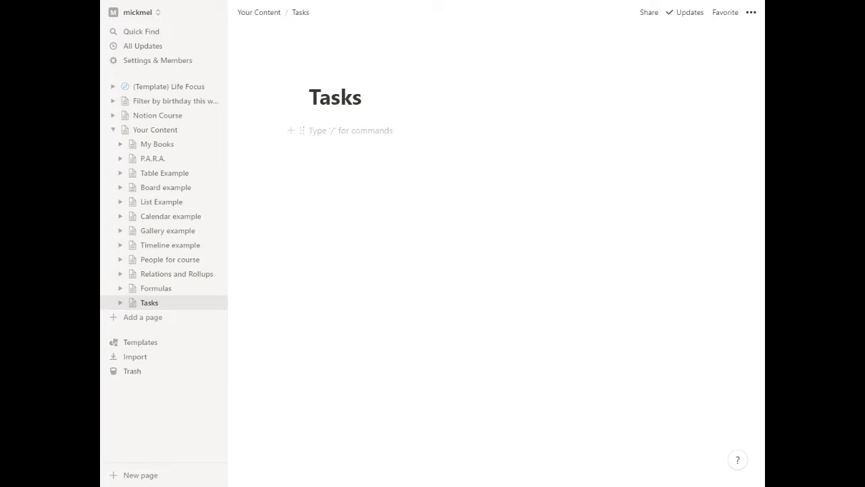
pyautogui.press('BackSpace')
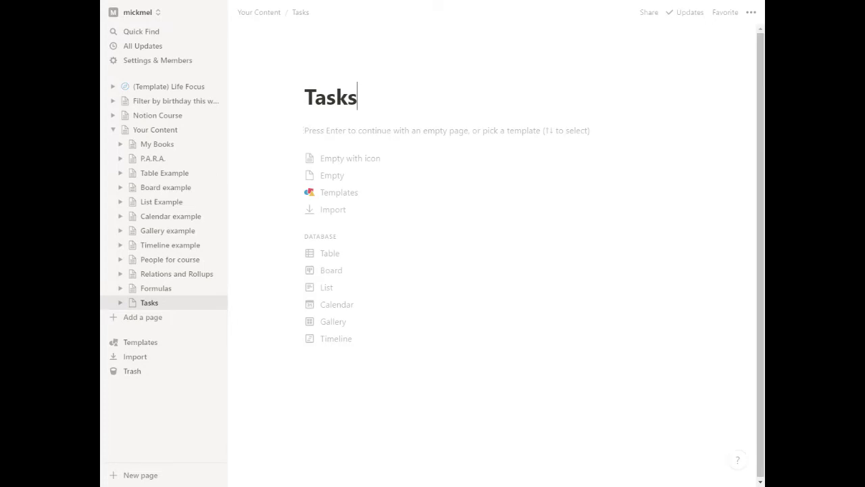
pyautogui.click(335, 254)
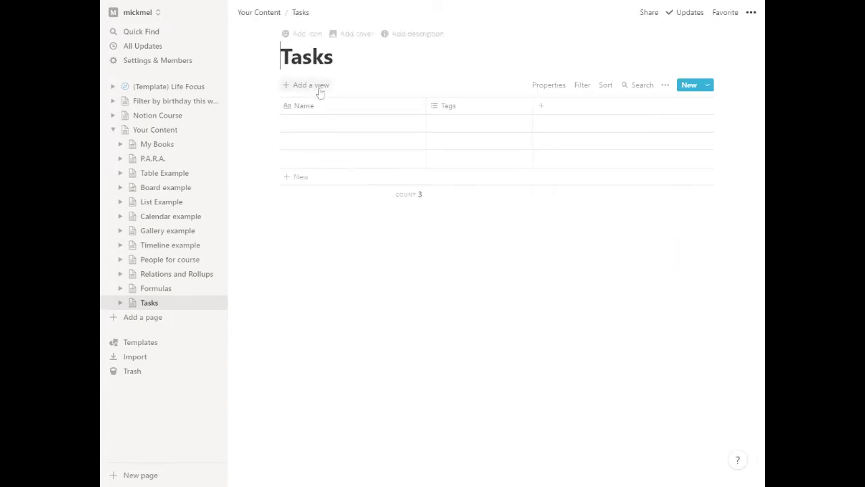
pyautogui.click(315, 127)
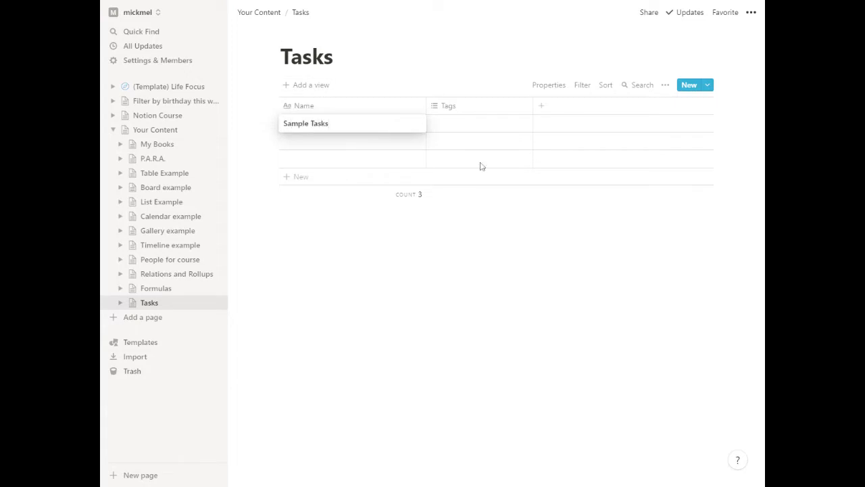
# Step: Rename the Tags column to Status and make it a Select property
pyautogui.press('Escape')
pyautogui.click(456, 113)
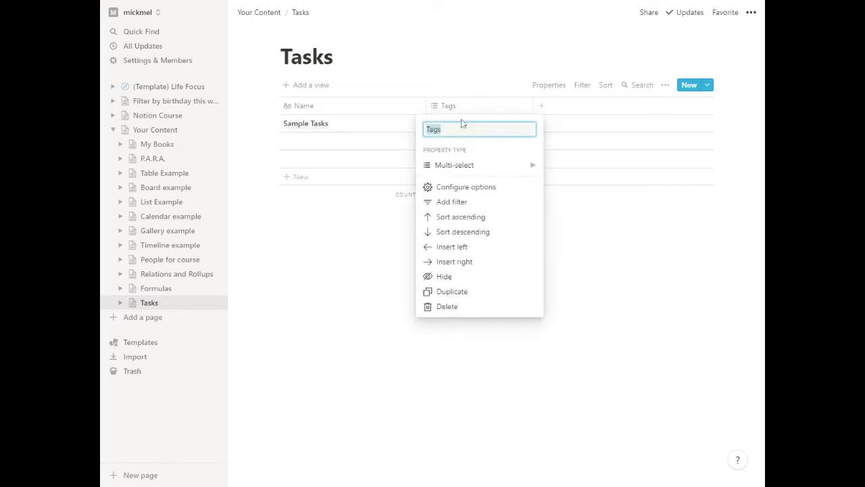
pyautogui.write('Statu')
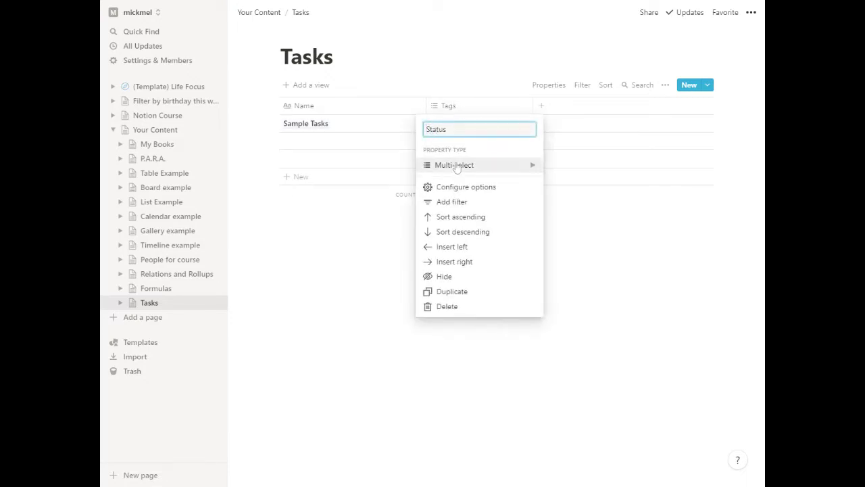
pyautogui.moveTo(448, 166)
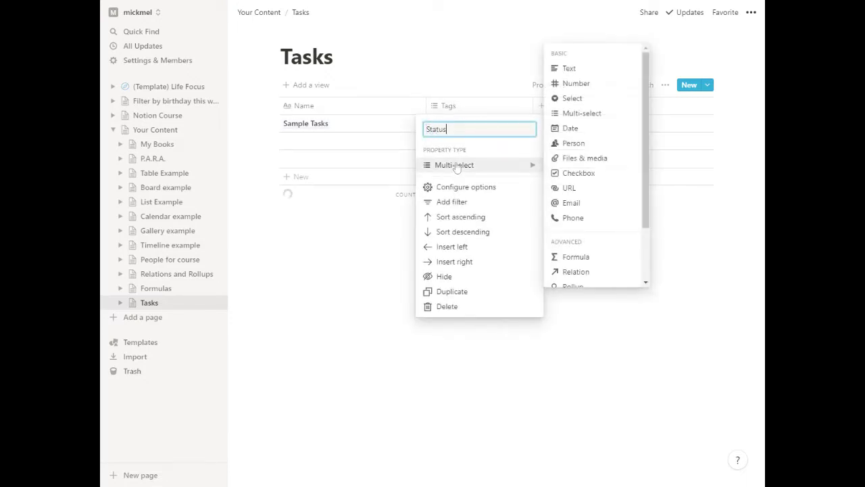
pyautogui.click(574, 98)
# Step: Set Sample Tasks to Open and row two to Closed, then delete the empty third row
pyautogui.click(452, 124)
pyautogui.write('Open')
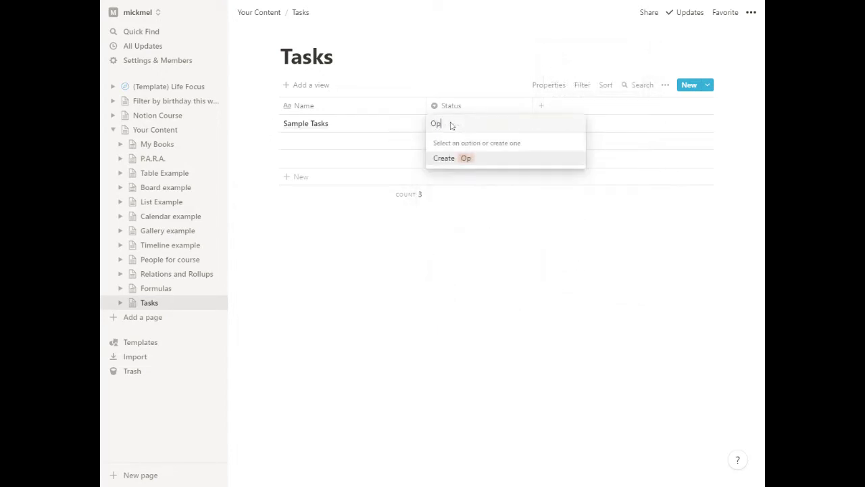
pyautogui.press('Return')
pyautogui.write('Closed')
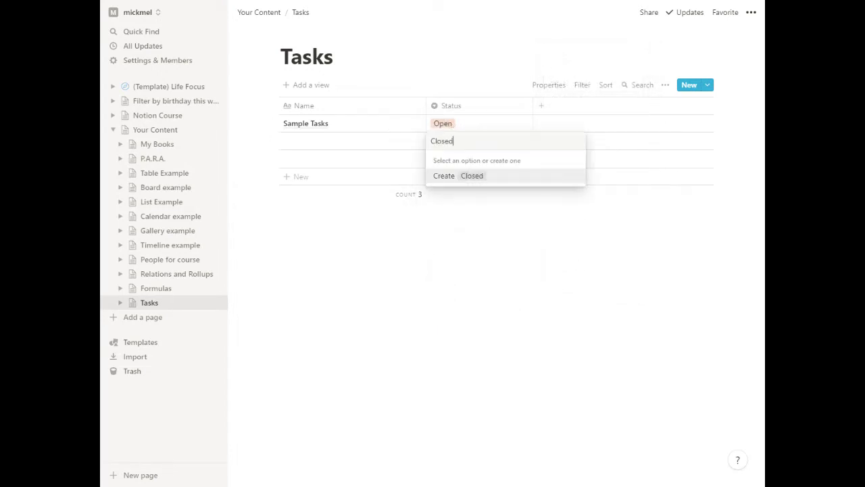
pyautogui.press('Return')
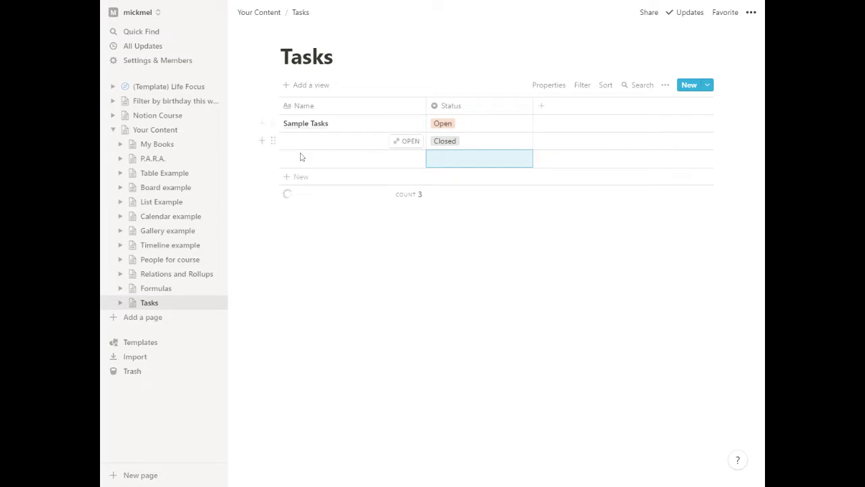
pyautogui.click(273, 158)
pyautogui.click(169, 124)
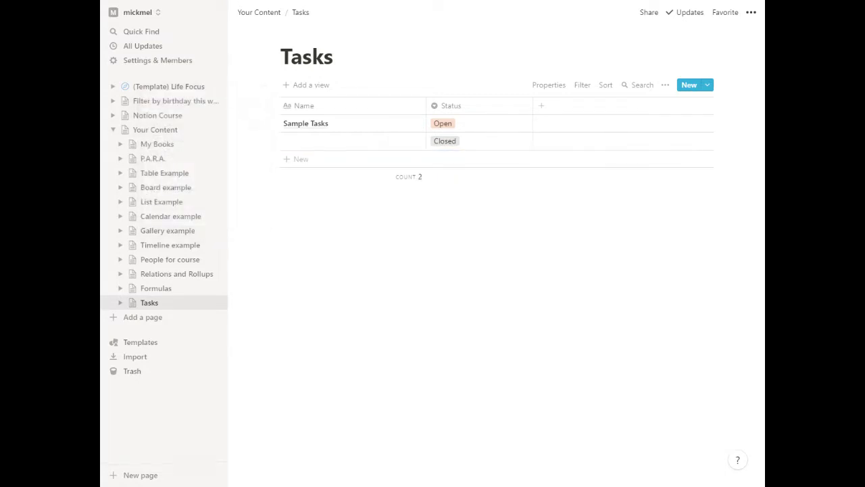
# Step: Add a Relation column linked to the Relations and Rollups database and start renaming it
pyautogui.click(541, 106)
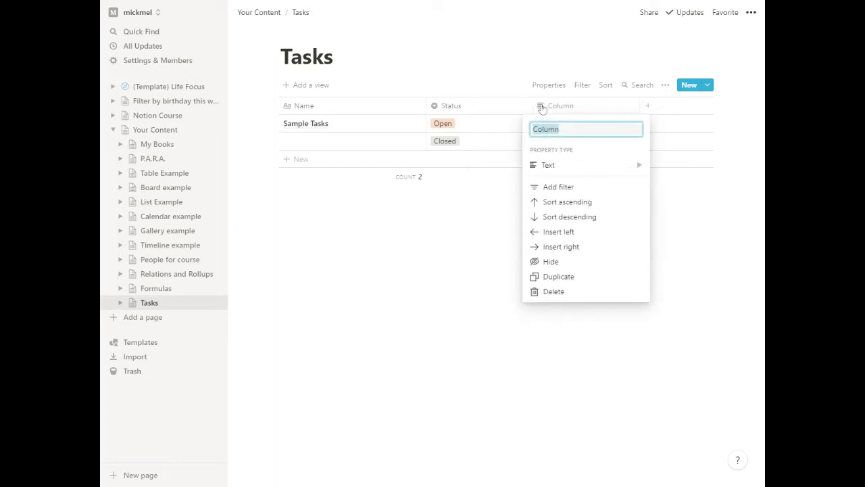
pyautogui.moveTo(579, 167)
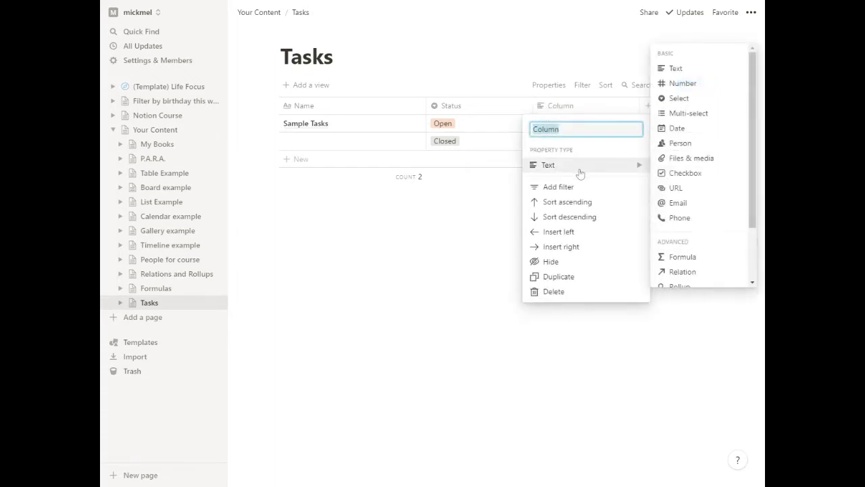
pyautogui.click(684, 271)
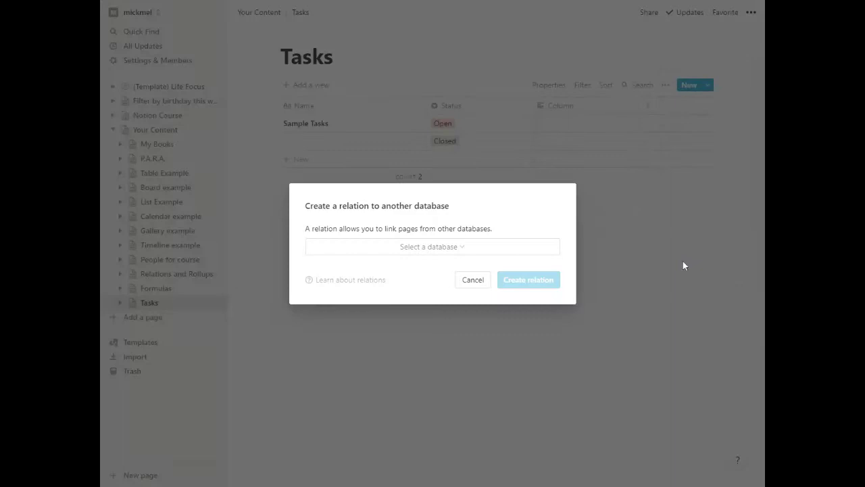
pyautogui.click(421, 249)
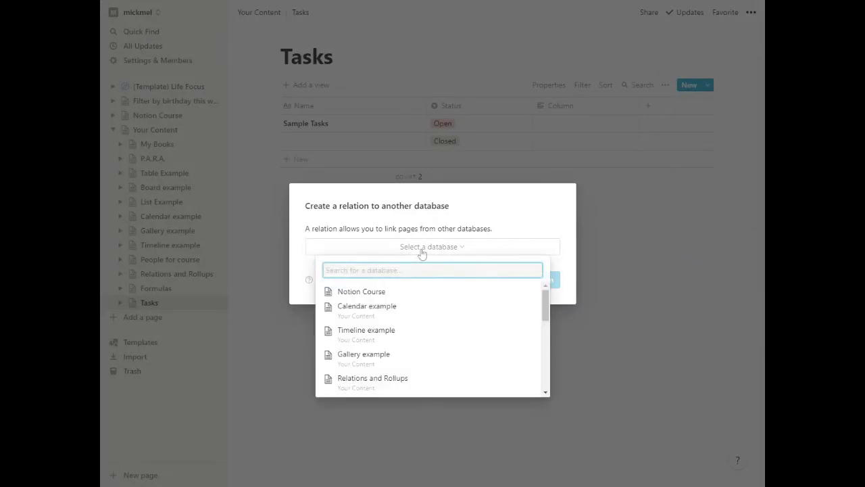
pyautogui.write('relations and')
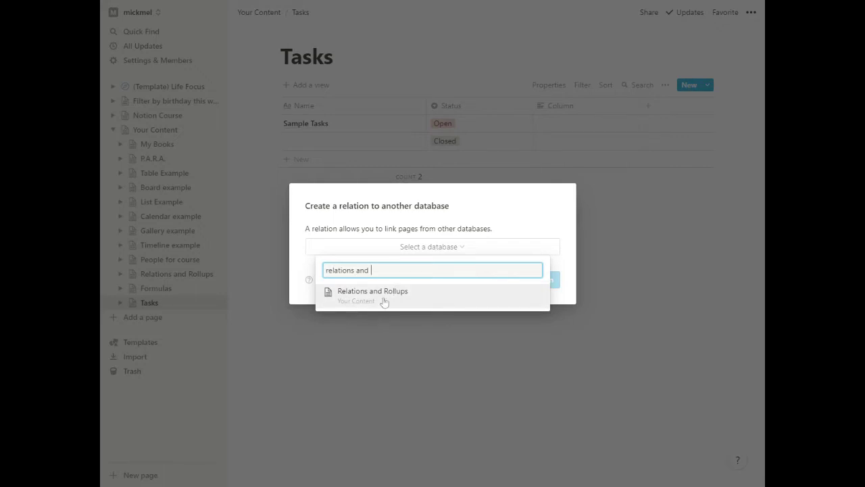
pyautogui.click(381, 297)
pyautogui.click(537, 284)
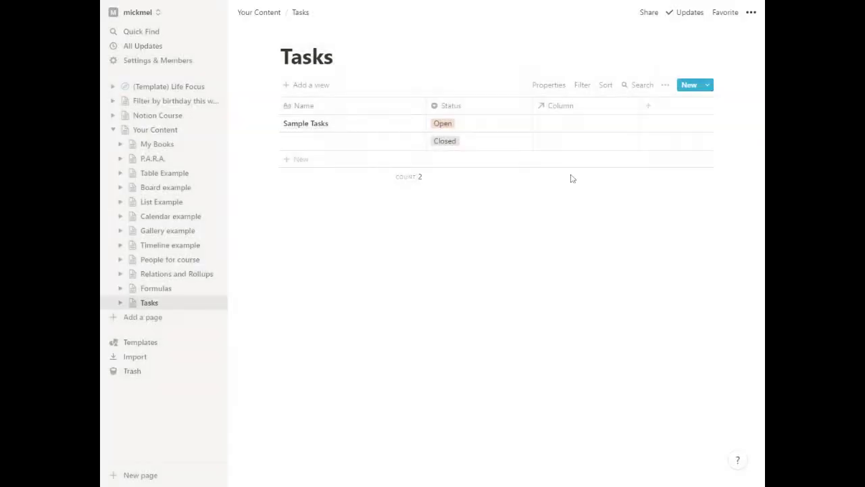
pyautogui.click(557, 110)
# Step: Name the relation column Project and link Sample Tasks to Project A
pyautogui.write('Project')
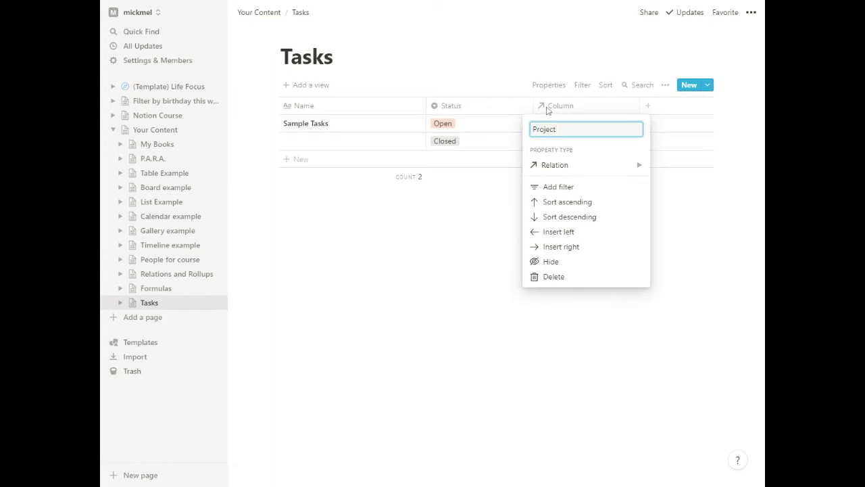
pyautogui.press('Return')
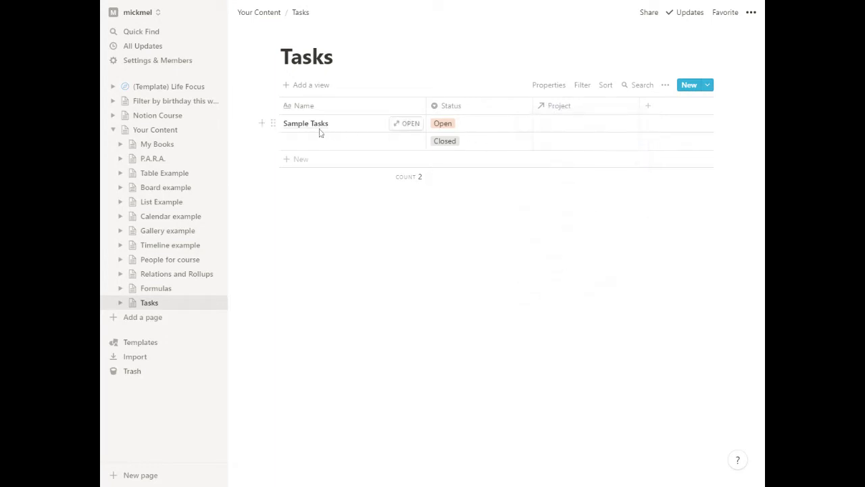
pyautogui.click(586, 124)
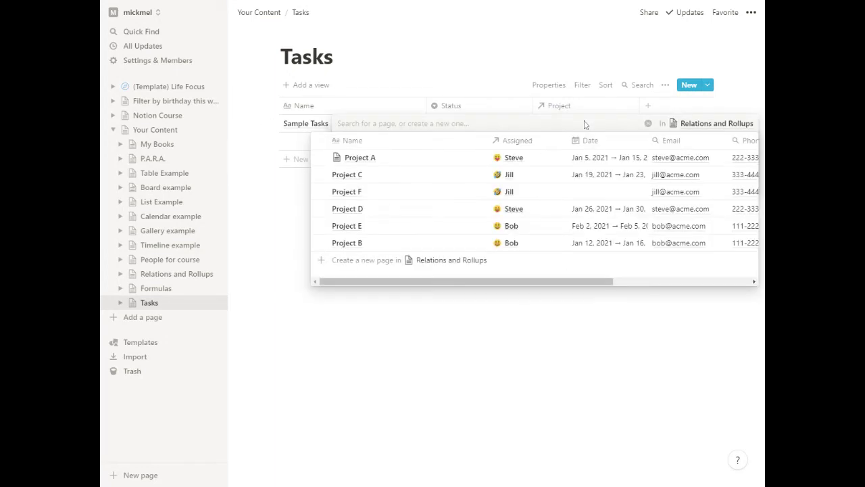
pyautogui.click(378, 161)
pyautogui.press('Escape')
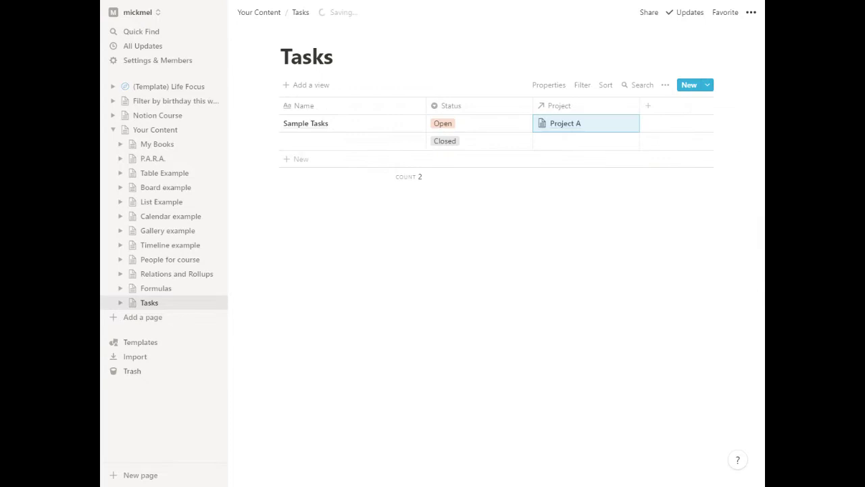
# Step: Name the second row 'Next task' and link it to Project B
pyautogui.click(353, 143)
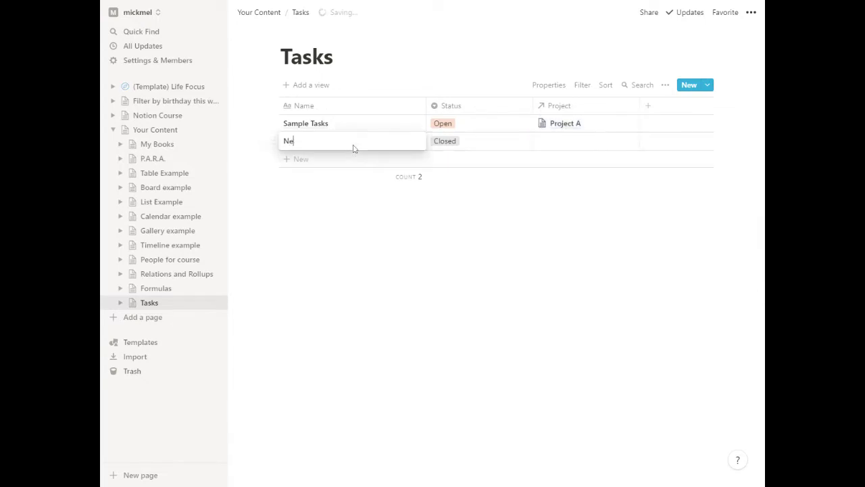
pyautogui.write('Next task')
pyautogui.click(571, 143)
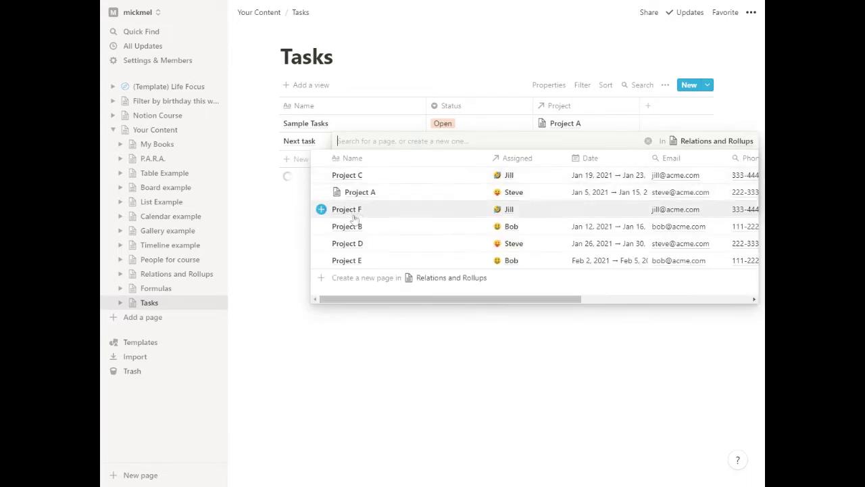
pyautogui.click(351, 225)
pyautogui.press('Escape')
# Step: Add a third row 'Another task' linked to Project A with Status Open
pyautogui.click(328, 158)
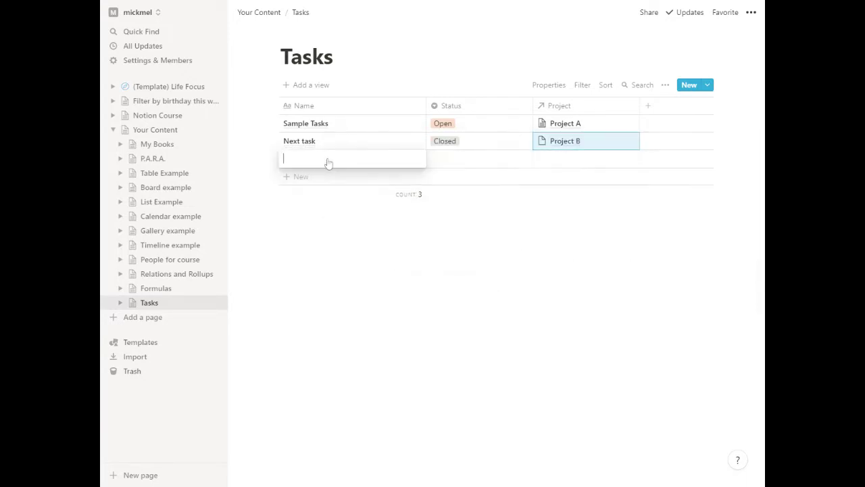
pyautogui.write('Another task')
pyautogui.press('Escape')
pyautogui.click(571, 162)
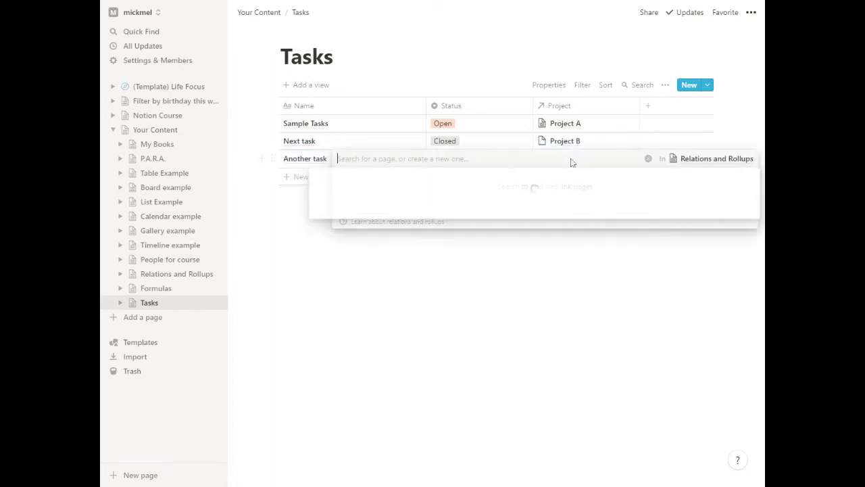
pyautogui.click(396, 209)
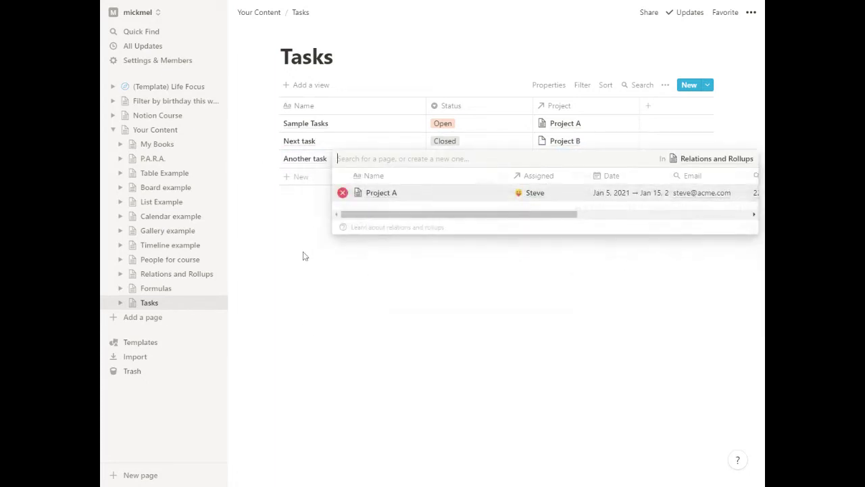
pyautogui.press('Escape')
pyautogui.click(453, 160)
pyautogui.click(456, 194)
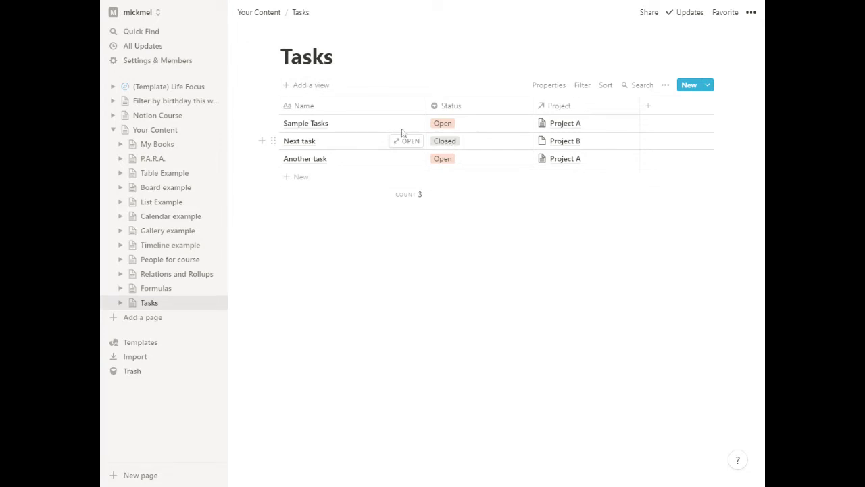
# Step: Create a new table view named 'All Tasks' on the Tasks database
pyautogui.click(311, 85)
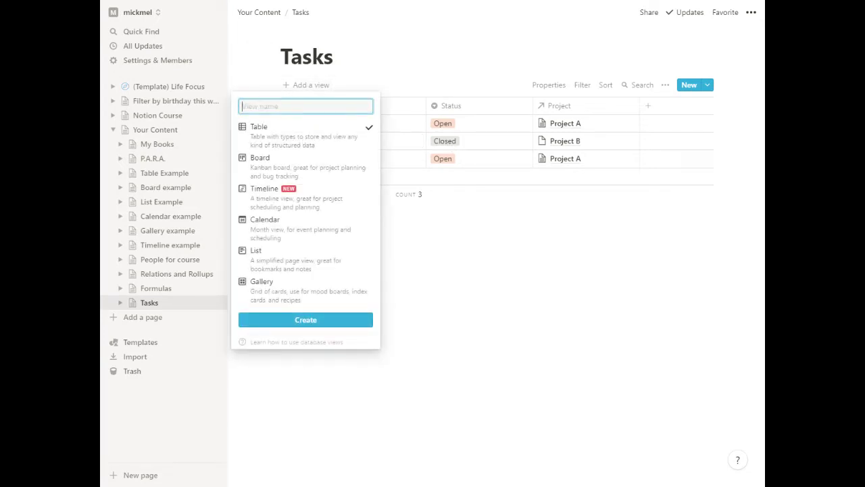
pyautogui.write('All Tasks')
pyautogui.click(291, 322)
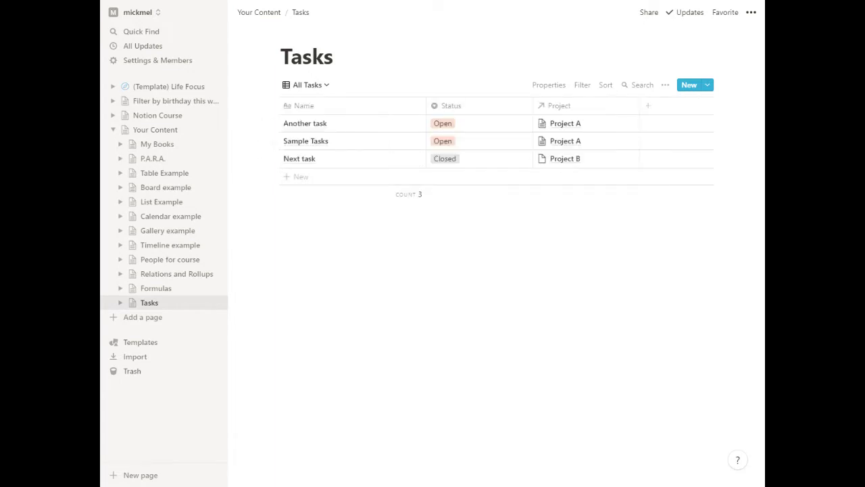
# Step: Switch to the Default view and add a 'Status is Open' filter
pyautogui.click(301, 85)
pyautogui.click(270, 121)
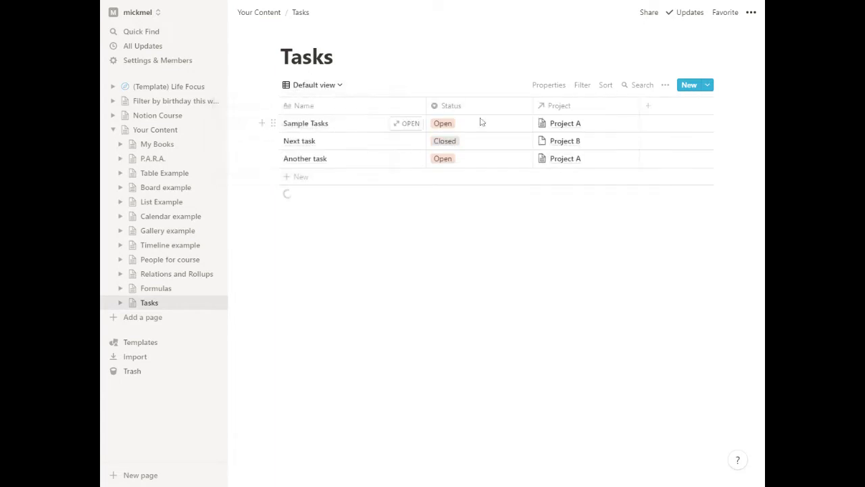
pyautogui.click(579, 86)
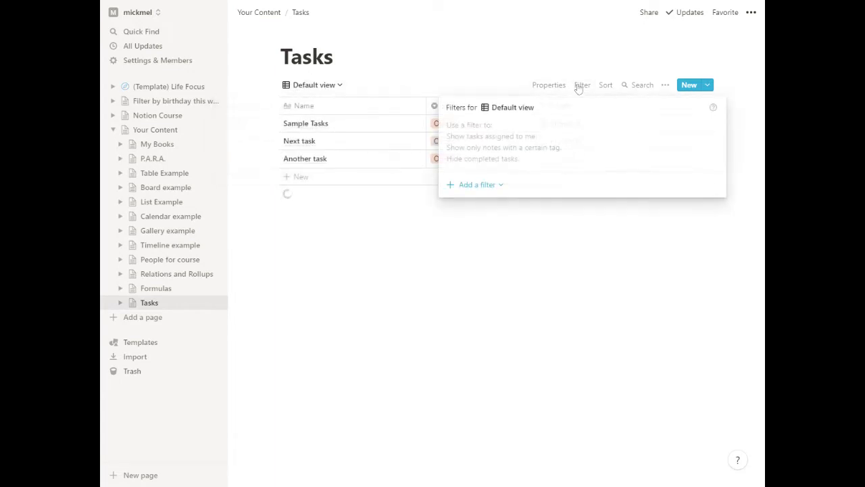
pyautogui.click(469, 187)
pyautogui.click(473, 203)
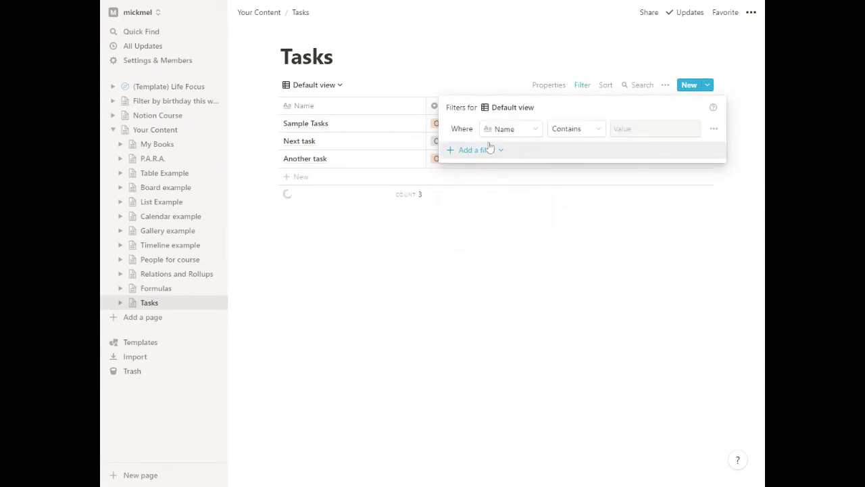
pyautogui.click(503, 129)
pyautogui.click(490, 201)
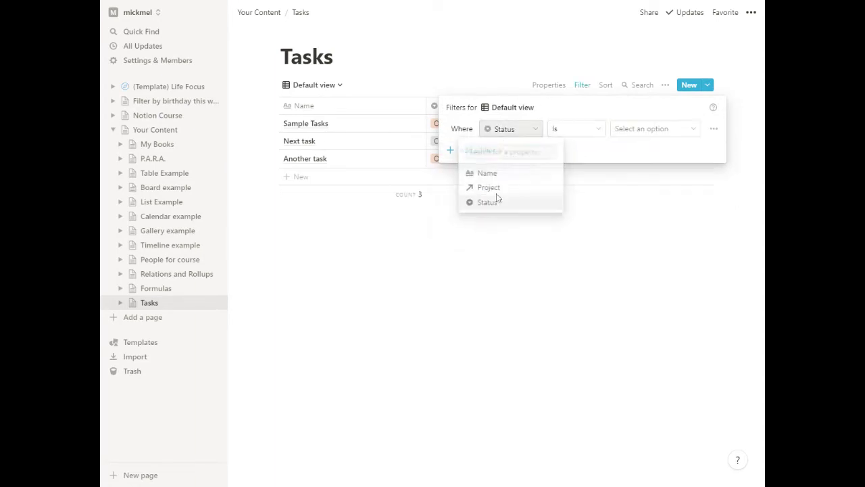
pyautogui.click(645, 129)
pyautogui.click(634, 190)
pyautogui.click(382, 292)
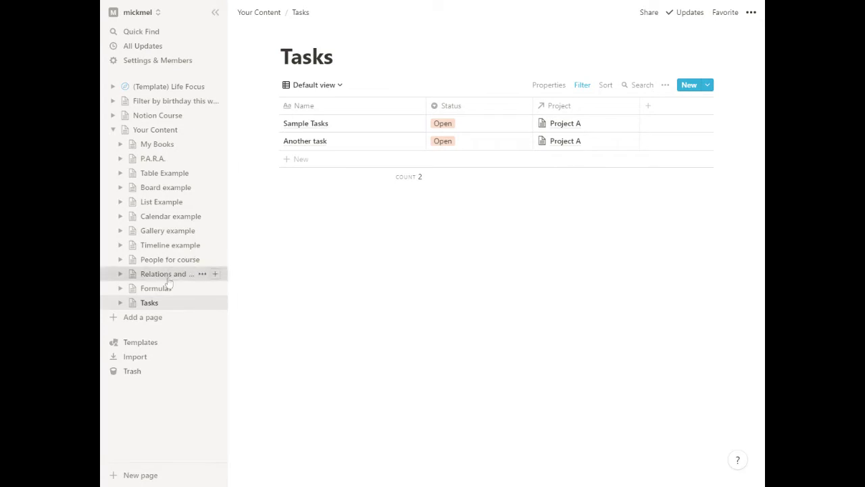
# Step: Hide the Related to Tasks property in the All Projects view of Relations and Rollups
pyautogui.click(196, 273)
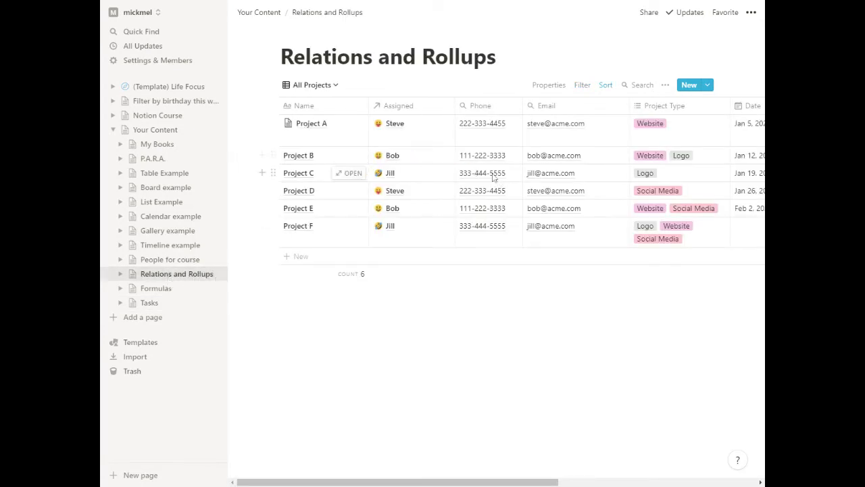
pyautogui.hscroll(5, 481, 169)
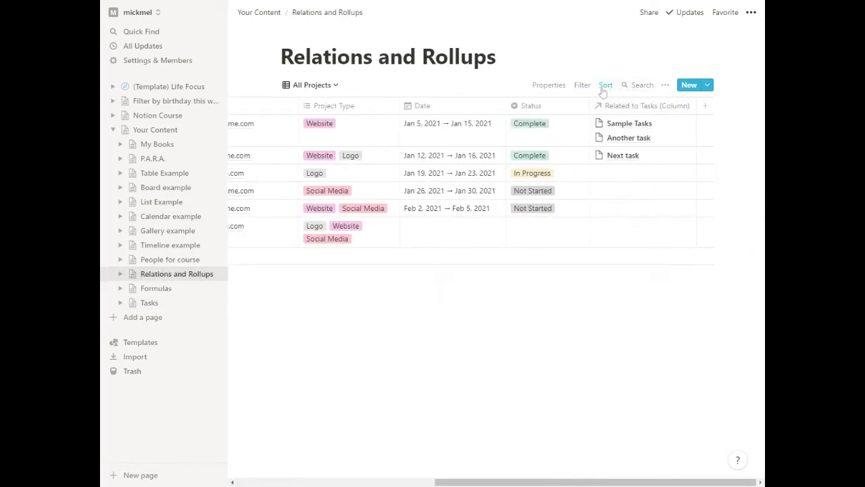
pyautogui.click(544, 86)
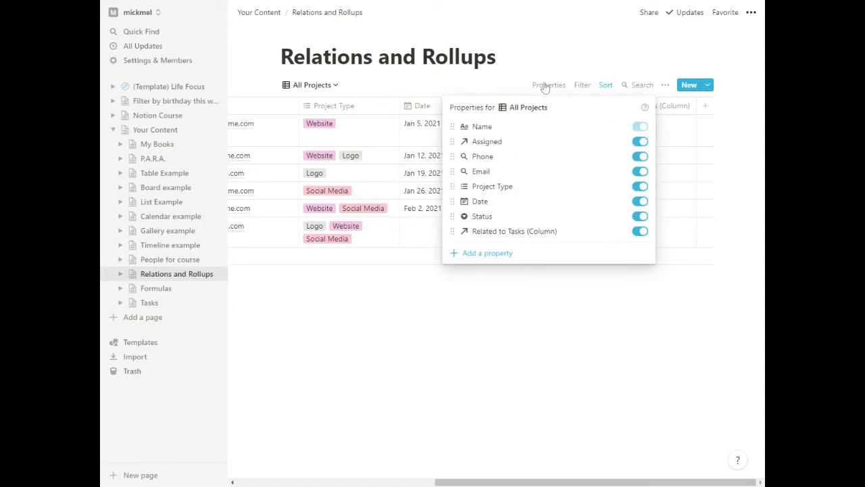
pyautogui.click(639, 232)
pyautogui.click(354, 259)
pyautogui.hscroll(-6, 354, 192)
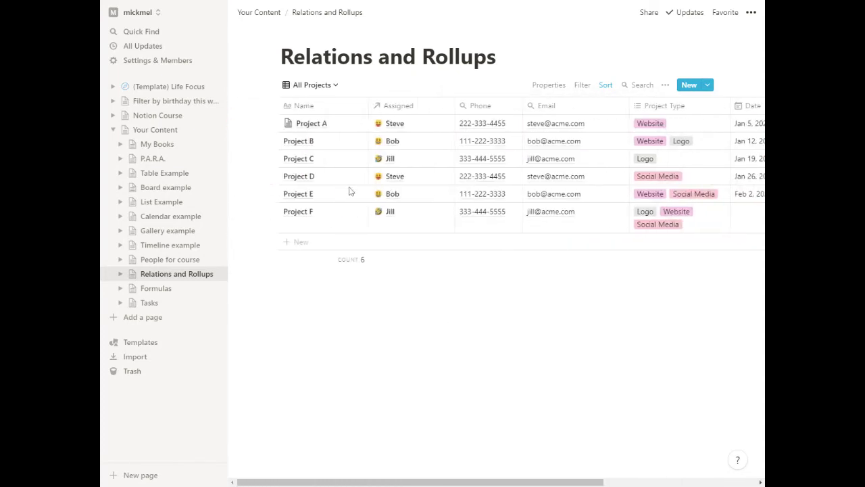
# Step: Open Project A and delete all of its body text
pyautogui.click(348, 123)
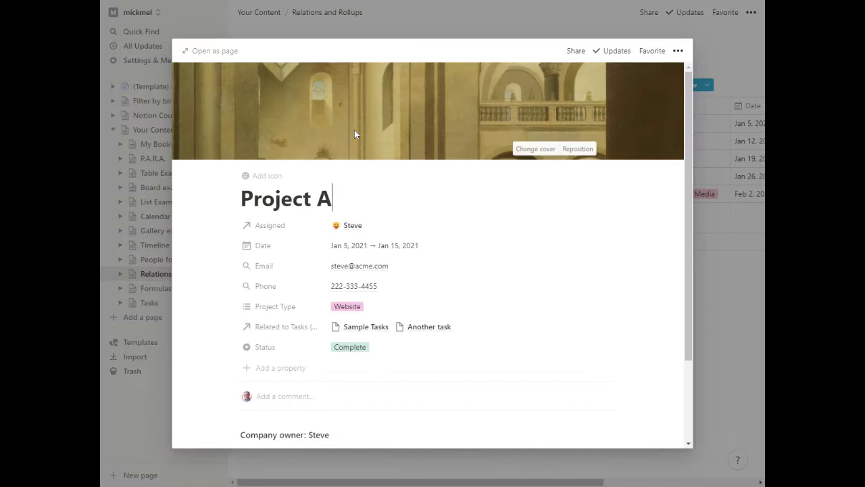
pyautogui.scroll(-3, 702, 64)
pyautogui.hotkey('ctrl', 'a')
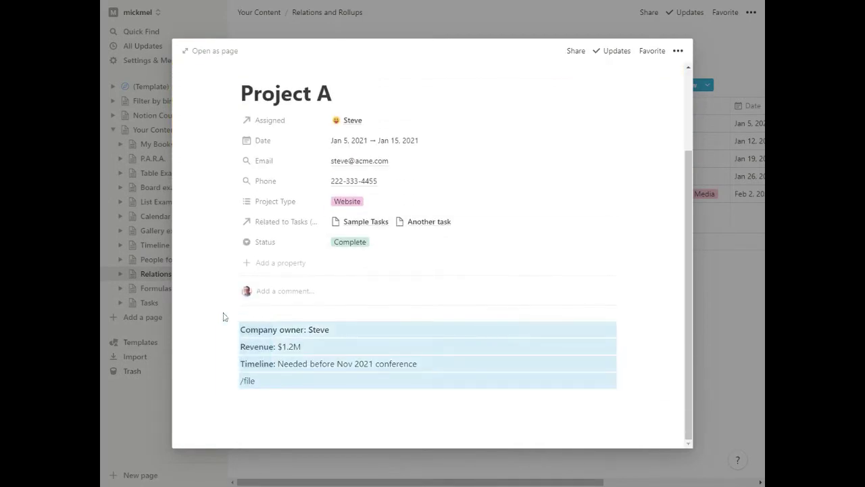
pyautogui.press('BackSpace')
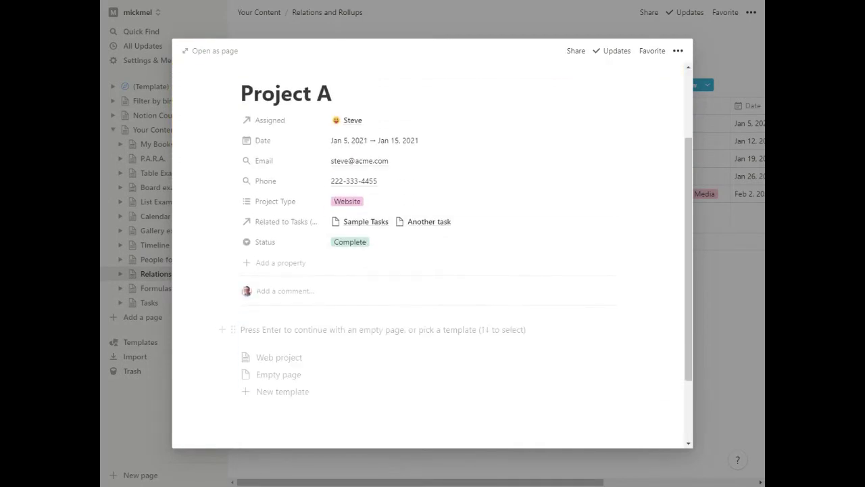
# Step: Start a new project template titled 'Tasks for this project'
pyautogui.click(280, 394)
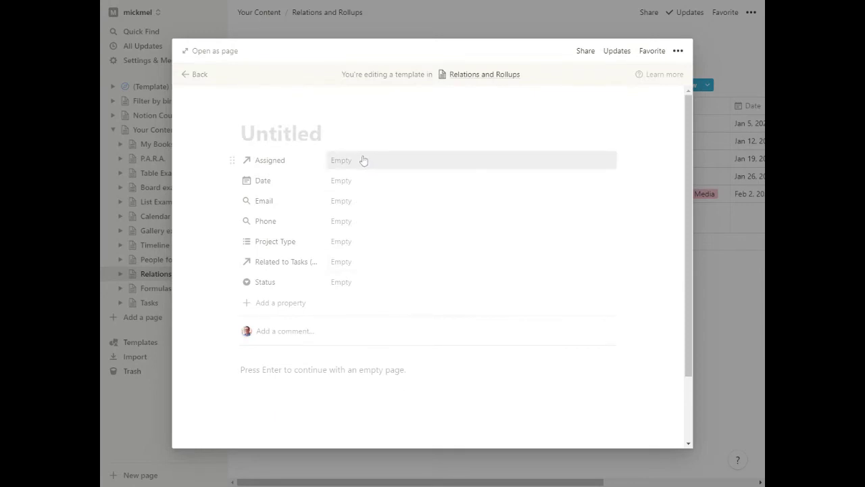
pyautogui.write('Takss for')
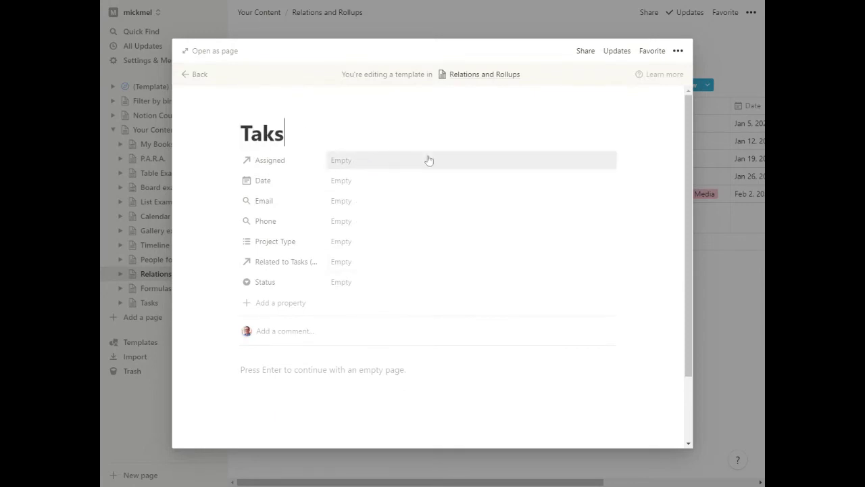
pyautogui.press('BackSpace')
pyautogui.press('BackSpace')
pyautogui.press('BackSpace')
pyautogui.press('BackSpace')
pyautogui.press('BackSpace')
pyautogui.press('BackSpace')
pyautogui.write('sks')
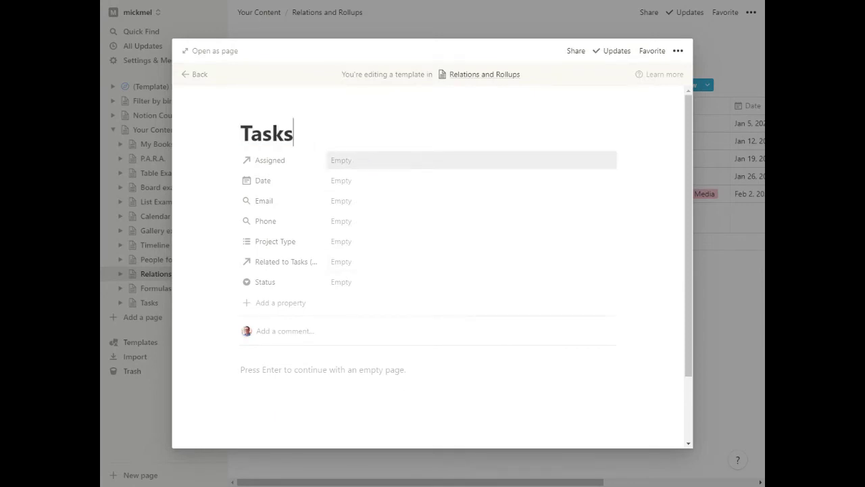
pyautogui.write(' for this project')
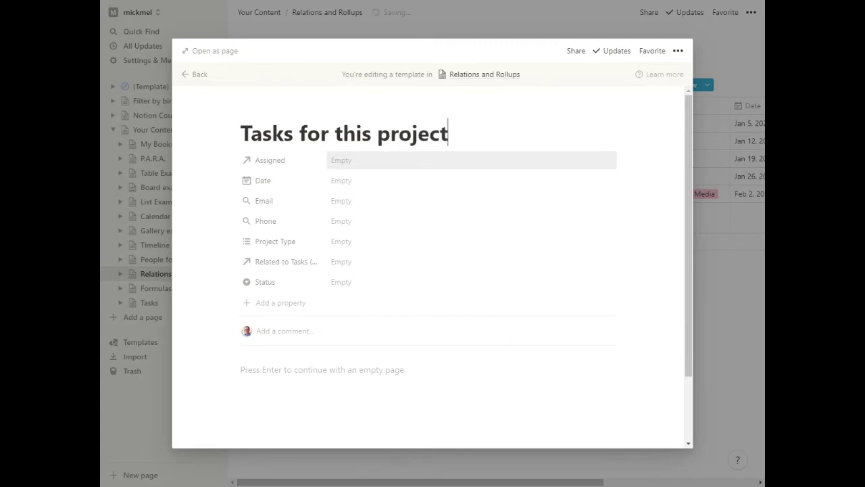
pyautogui.scroll(-1, 332, 313)
# Step: Embed a linked view of the Tasks database in the template body
pyautogui.press('Return')
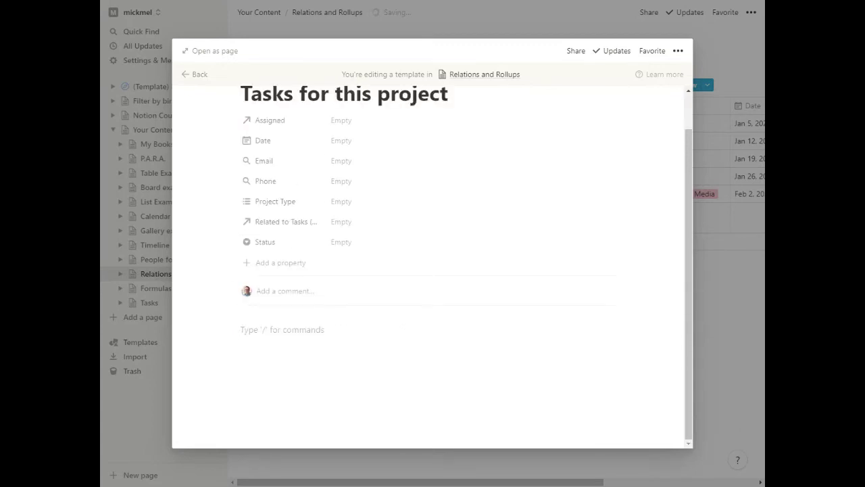
pyautogui.write('/linke')
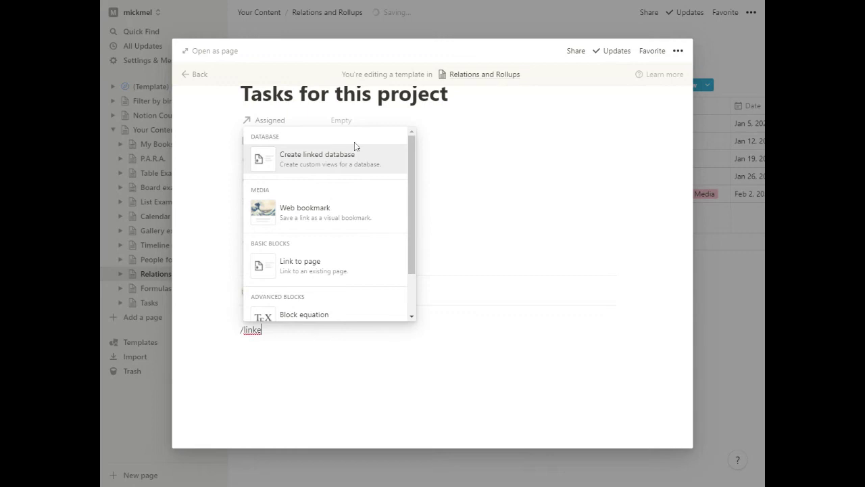
pyautogui.click(354, 143)
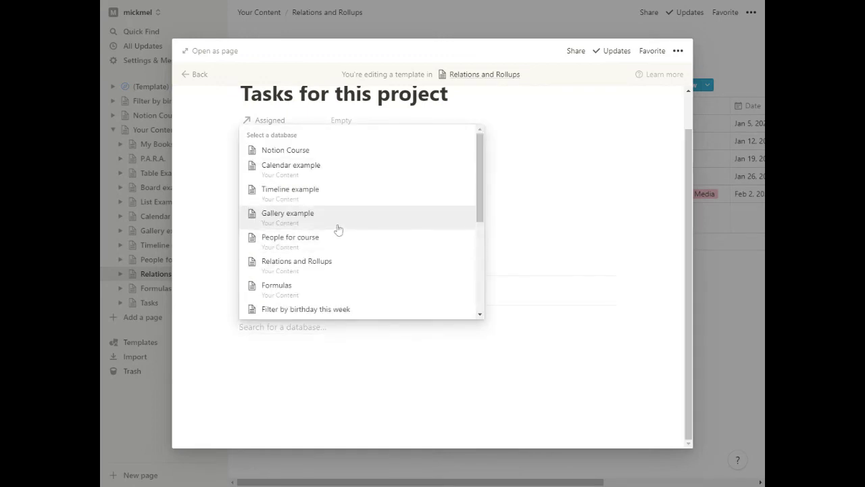
pyautogui.write('tasks')
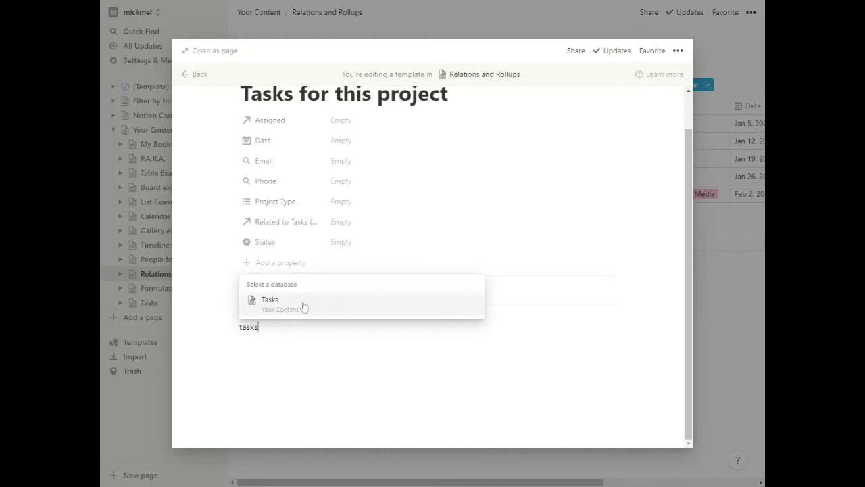
pyautogui.click(303, 306)
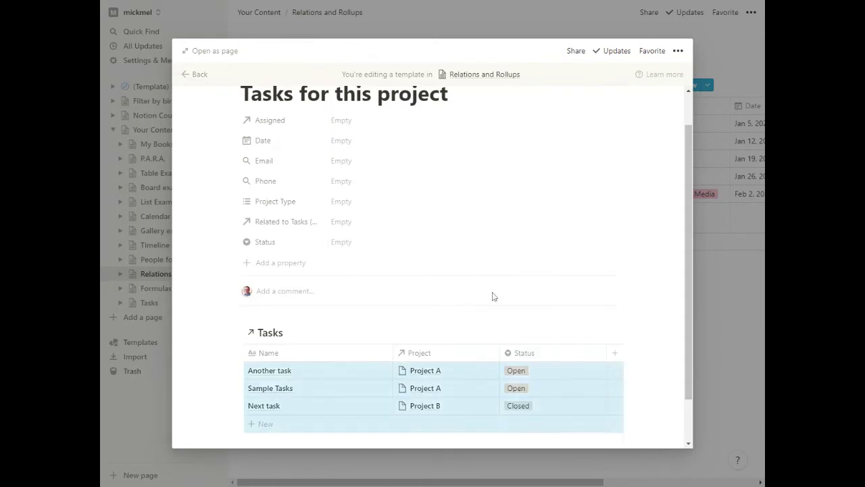
pyautogui.scroll(-1, 600, 303)
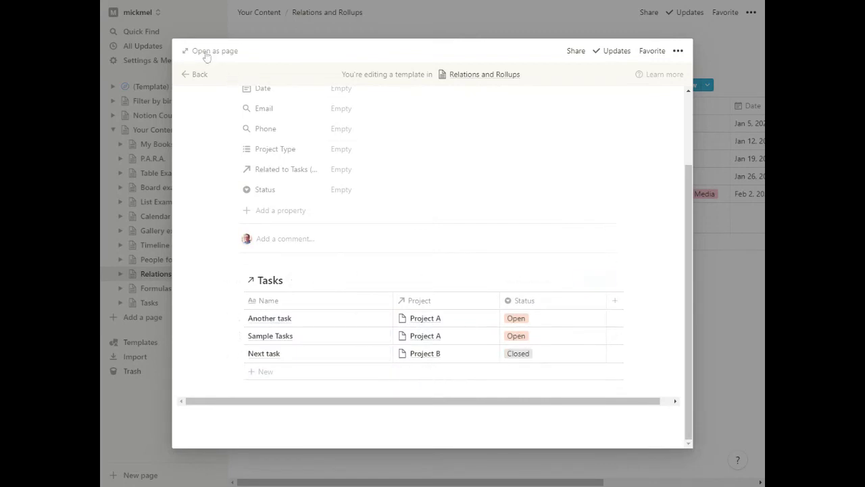
# Step: Return to Project A and apply the 'Tasks for this project' template
pyautogui.click(194, 74)
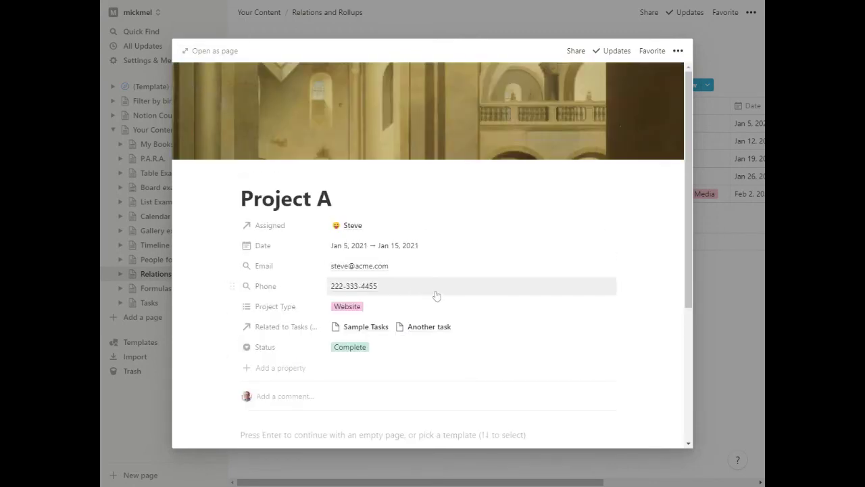
pyautogui.scroll(-3, 434, 295)
pyautogui.click(283, 266)
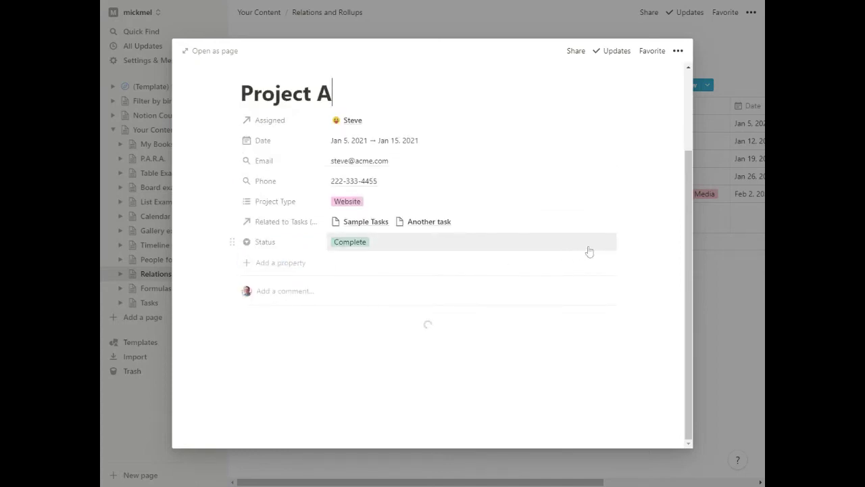
pyautogui.scroll(-1, 514, 264)
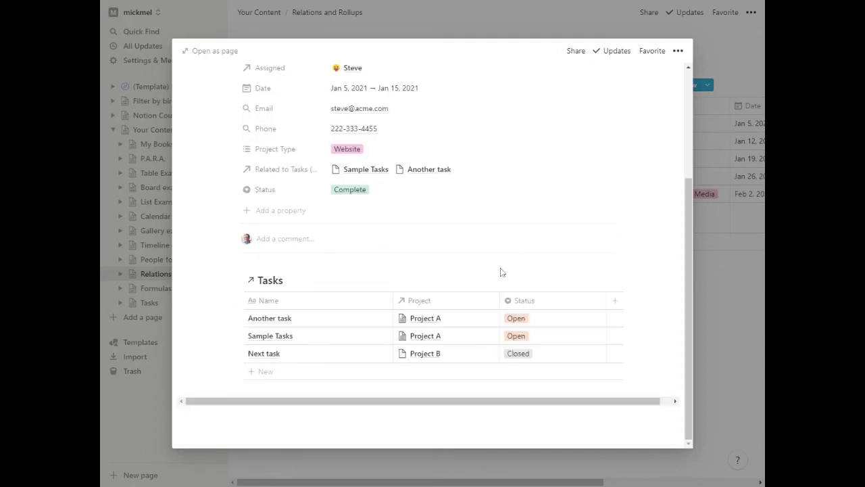
# Step: Filter the embedded Tasks view to Project contains Project A
pyautogui.click(564, 280)
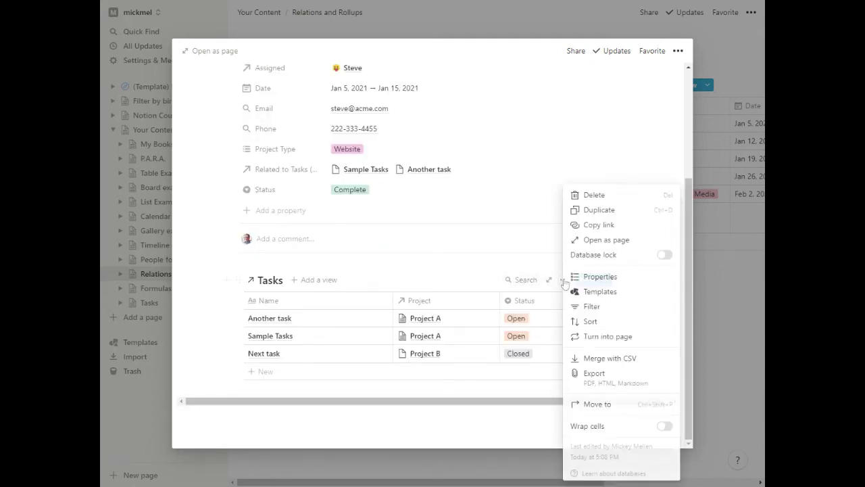
pyautogui.click(592, 306)
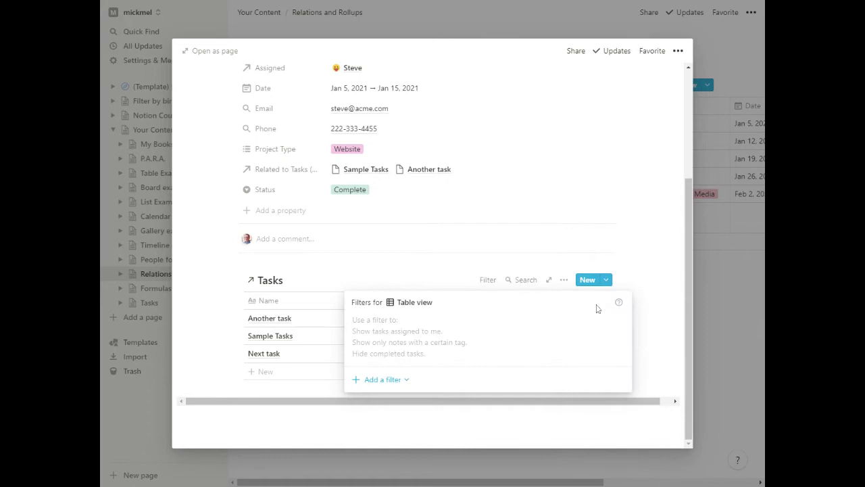
pyautogui.click(378, 382)
pyautogui.click(377, 397)
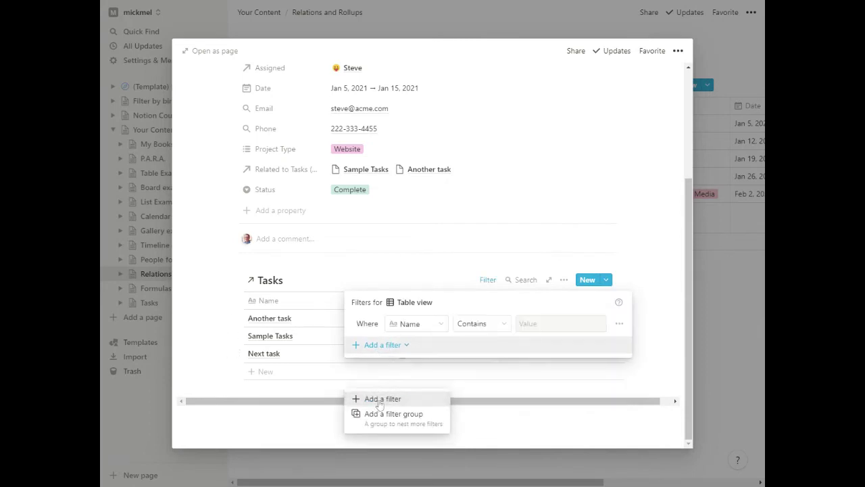
pyautogui.click(406, 323)
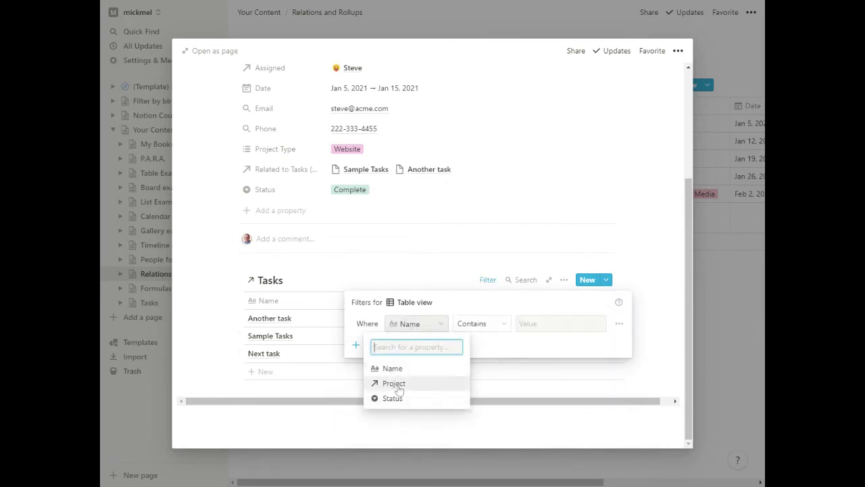
pyautogui.click(394, 383)
pyautogui.click(541, 327)
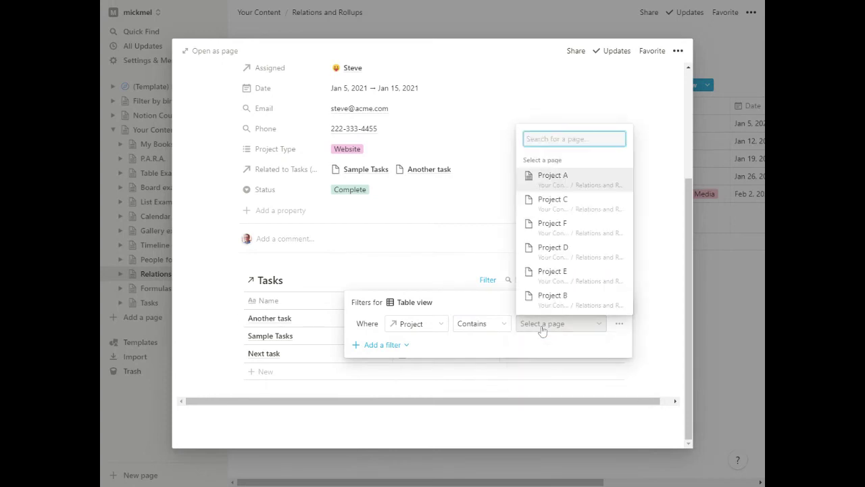
pyautogui.click(563, 183)
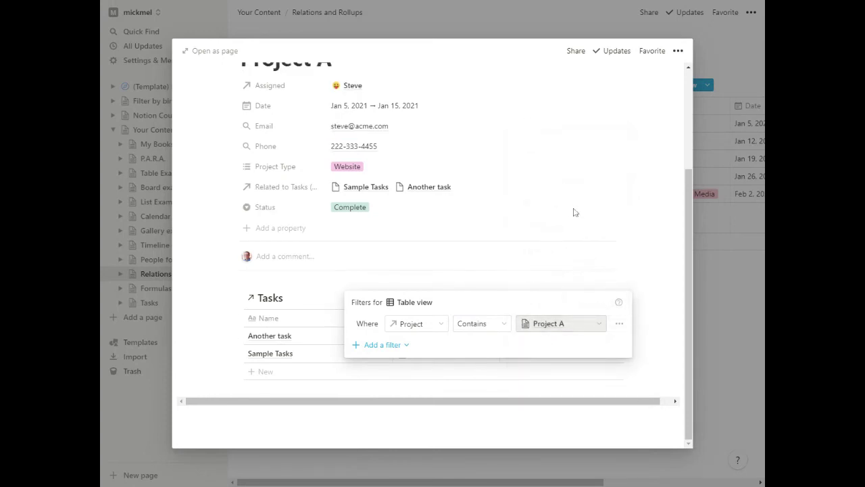
pyautogui.click(597, 211)
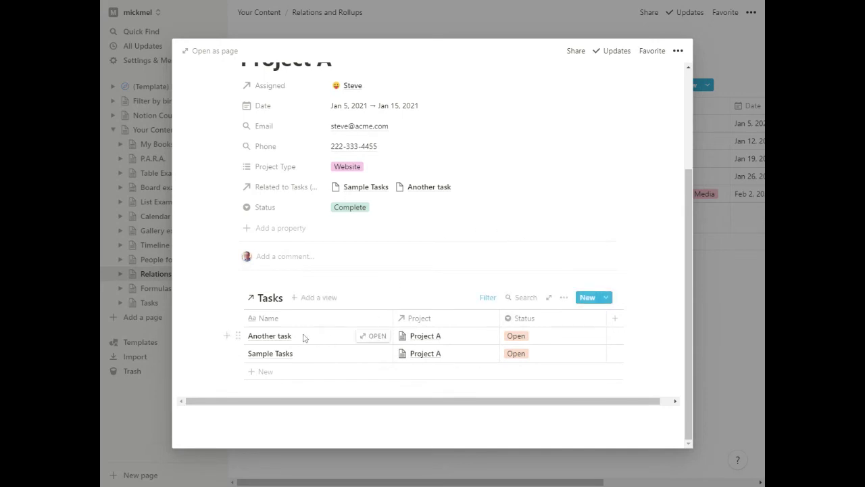
# Step: Set the Sample Tasks status to Closed
pyautogui.click(523, 357)
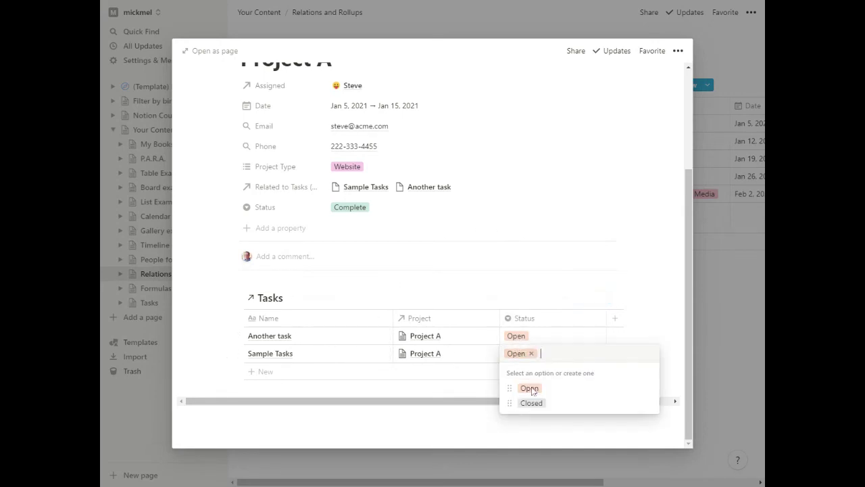
pyautogui.click(534, 403)
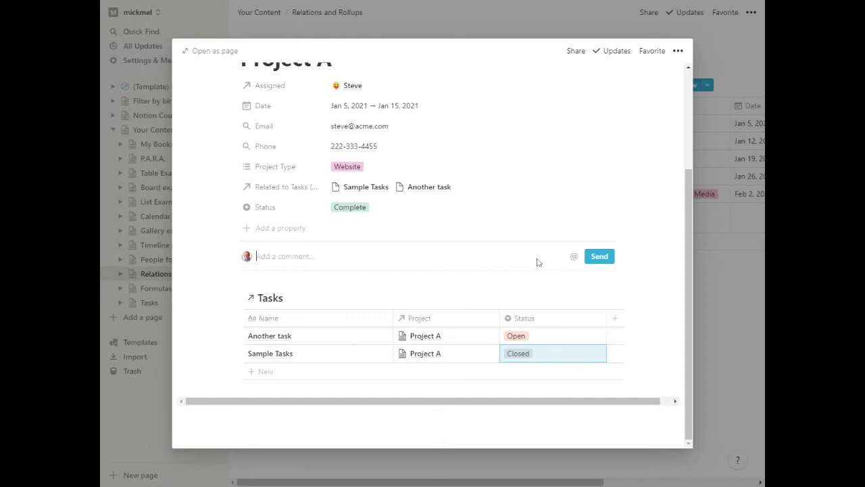
pyautogui.click(588, 365)
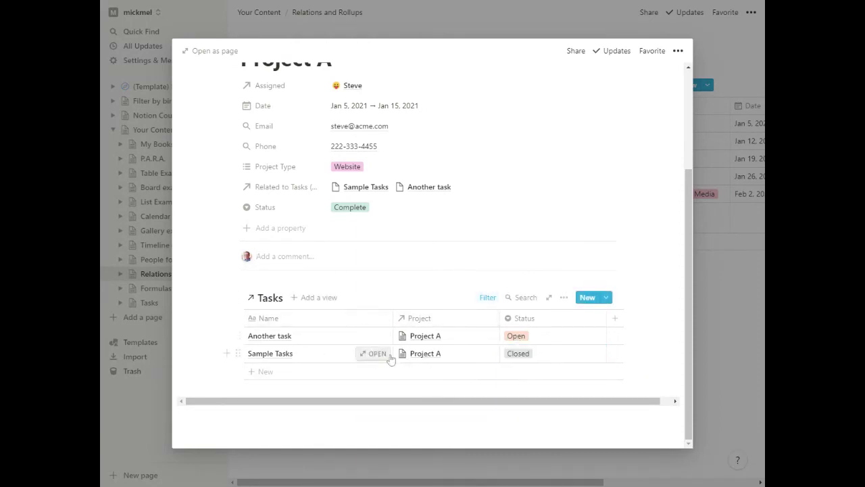
# Step: Close the Project A preview and show the Tasks database in its All Tasks view
pyautogui.click(731, 303)
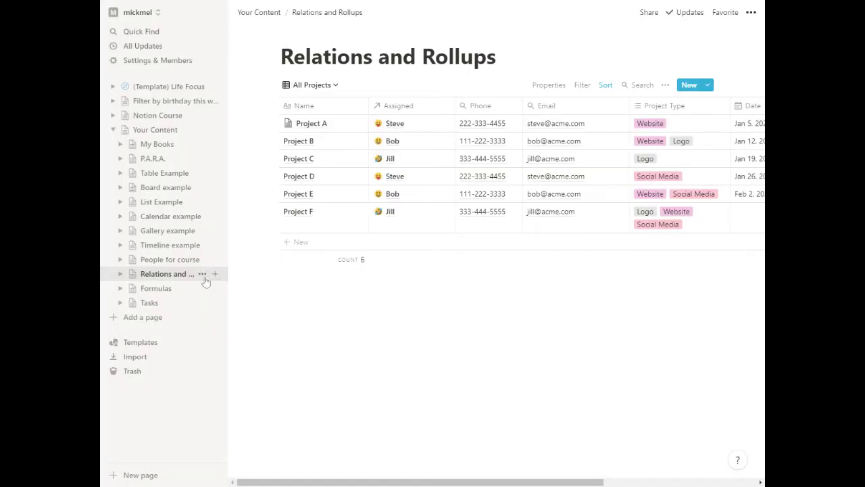
pyautogui.click(149, 302)
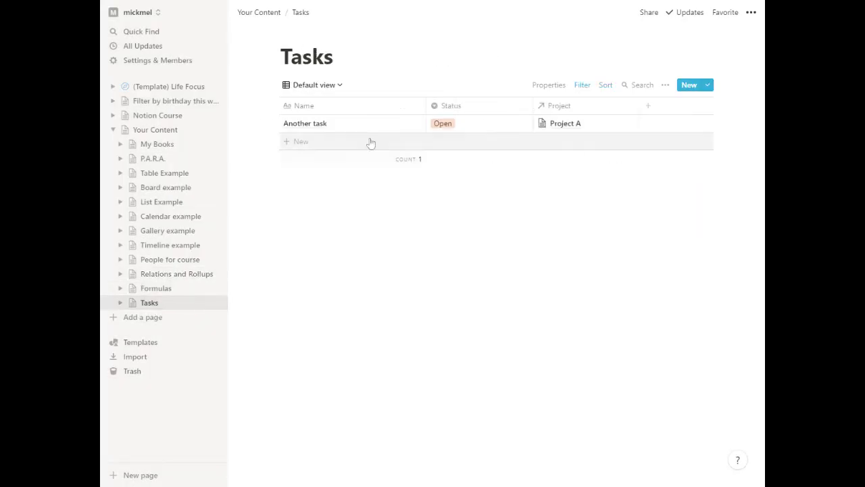
pyautogui.click(328, 86)
pyautogui.click(270, 139)
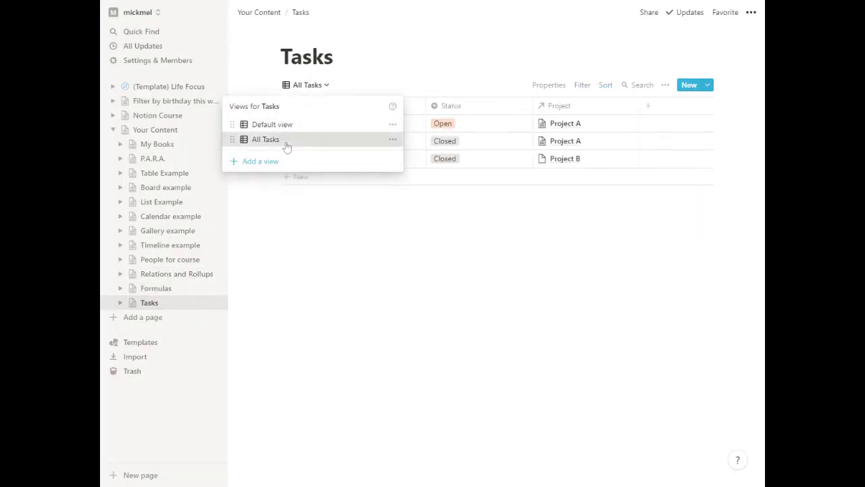
# Step: Open Project B from Relations and Rollups and apply the 'Tasks for this project' template
pyautogui.click(167, 274)
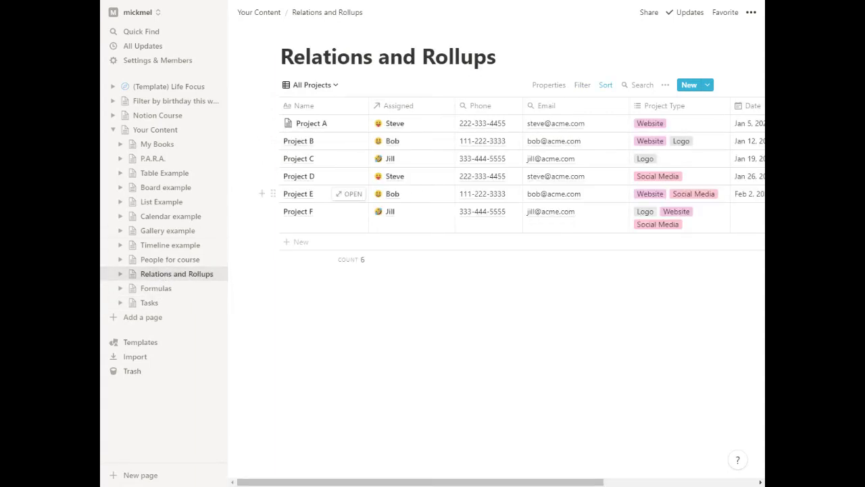
pyautogui.click(349, 141)
pyautogui.scroll(-3, 409, 236)
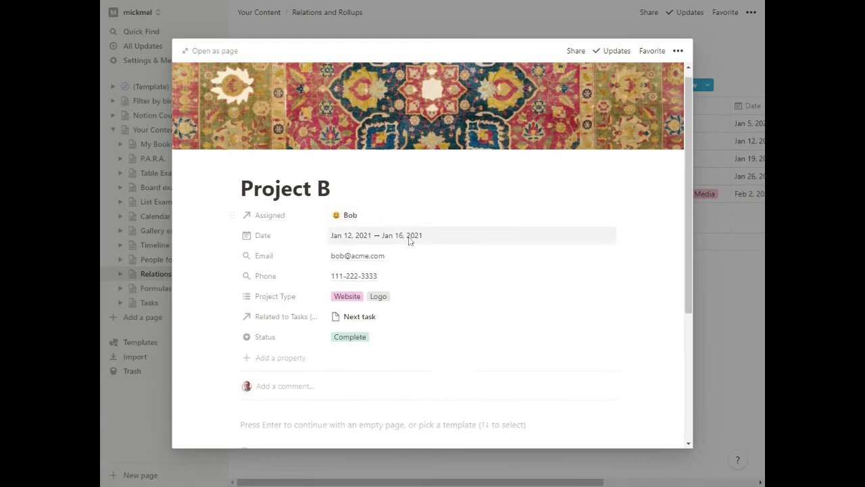
pyautogui.click(290, 266)
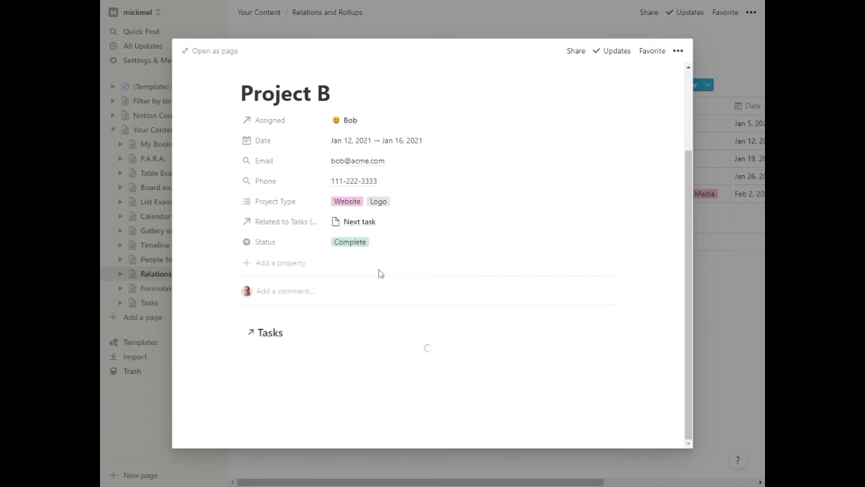
pyautogui.scroll(-2, 405, 284)
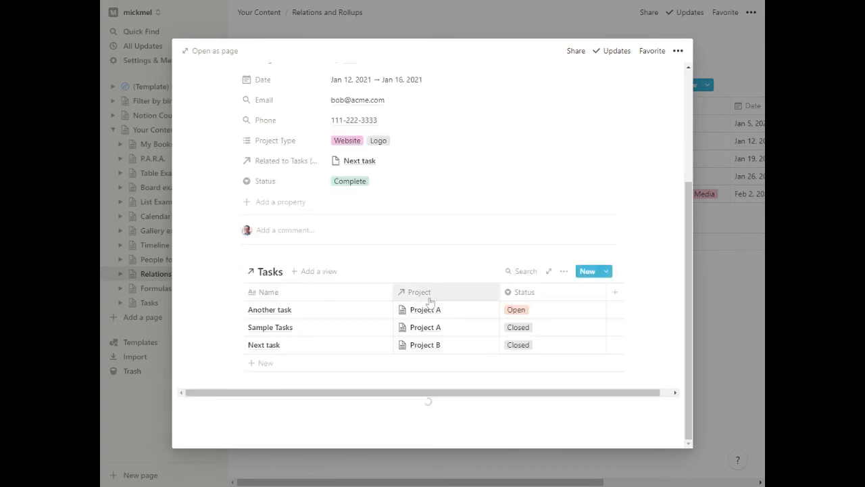
# Step: Filter Project B's embedded Tasks table to Project contains Project B
pyautogui.click(563, 280)
pyautogui.click(588, 307)
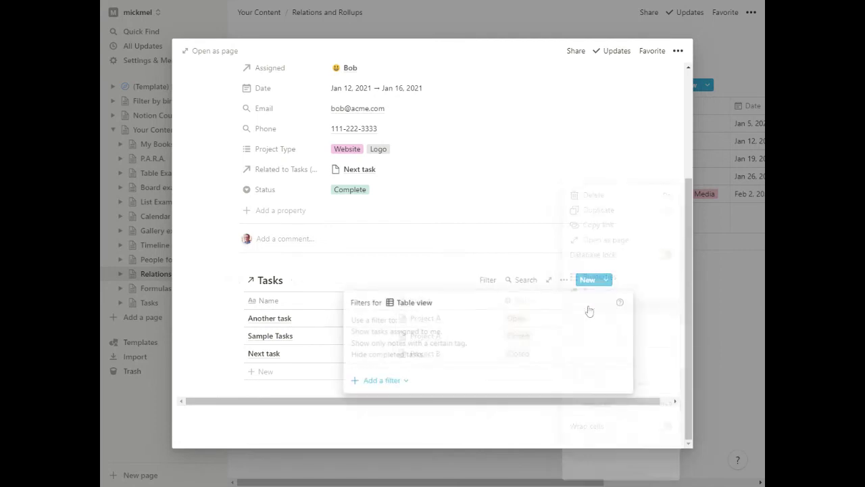
pyautogui.click(380, 380)
pyautogui.click(384, 400)
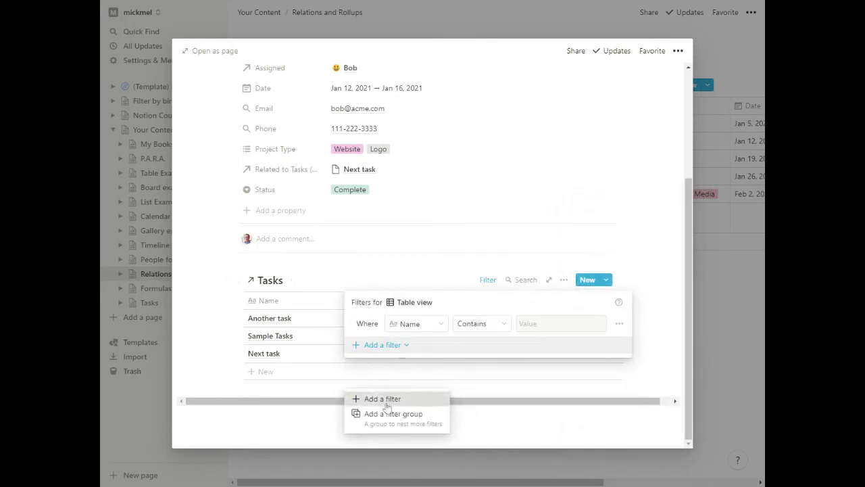
pyautogui.click(421, 327)
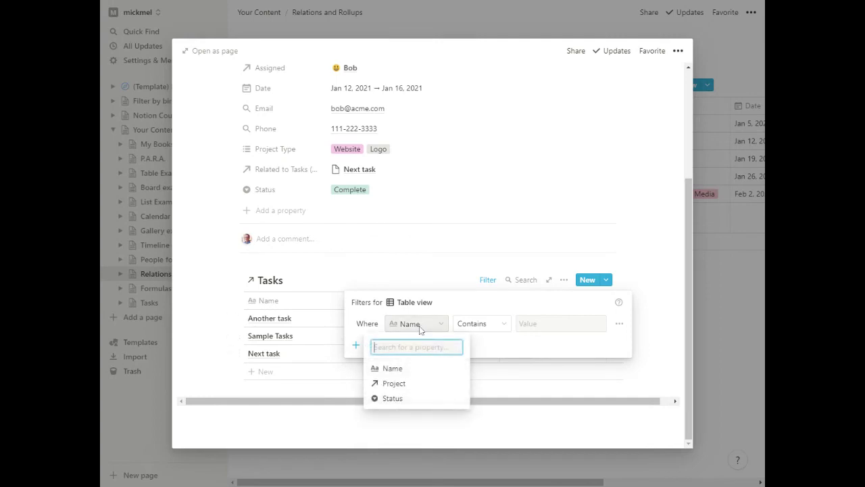
pyautogui.click(405, 386)
pyautogui.click(547, 325)
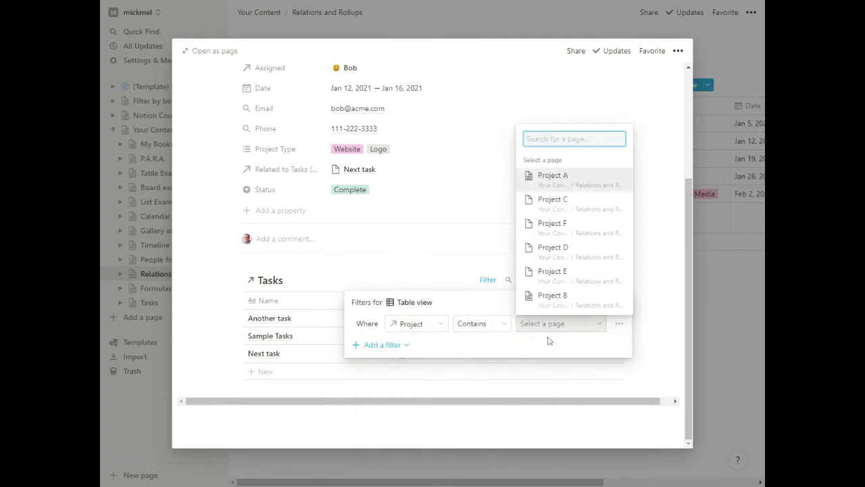
pyautogui.click(552, 302)
pyautogui.click(652, 300)
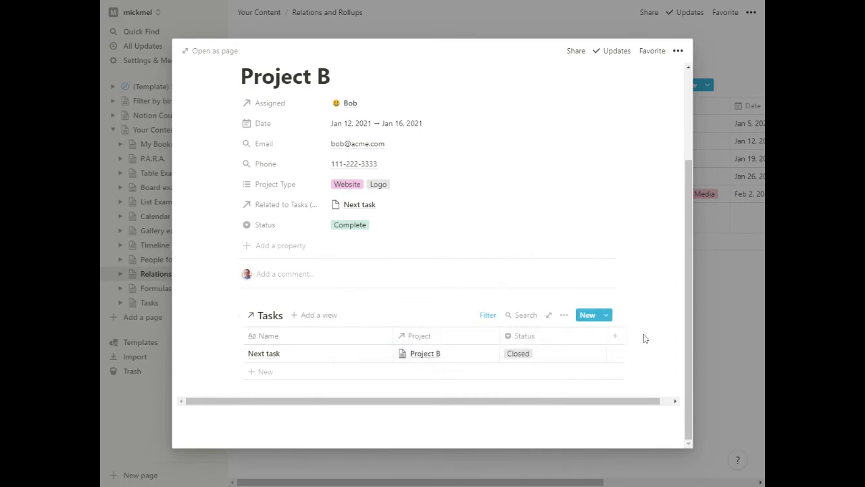
# Step: Add the task 'Another task to do' with status Open, then return to the Tasks database
pyautogui.click(269, 373)
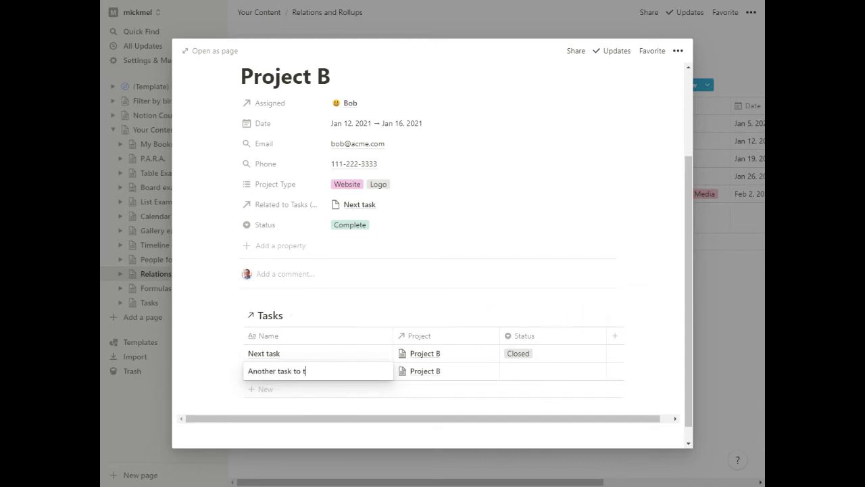
pyautogui.press('Escape')
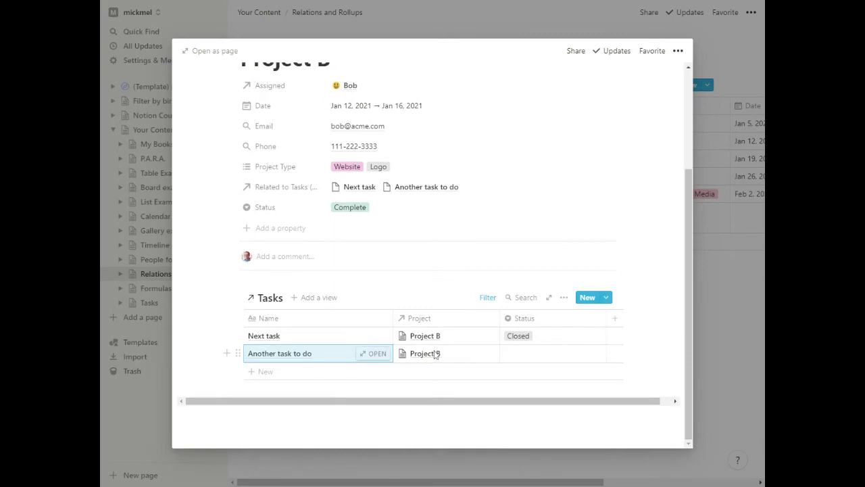
pyautogui.click(519, 355)
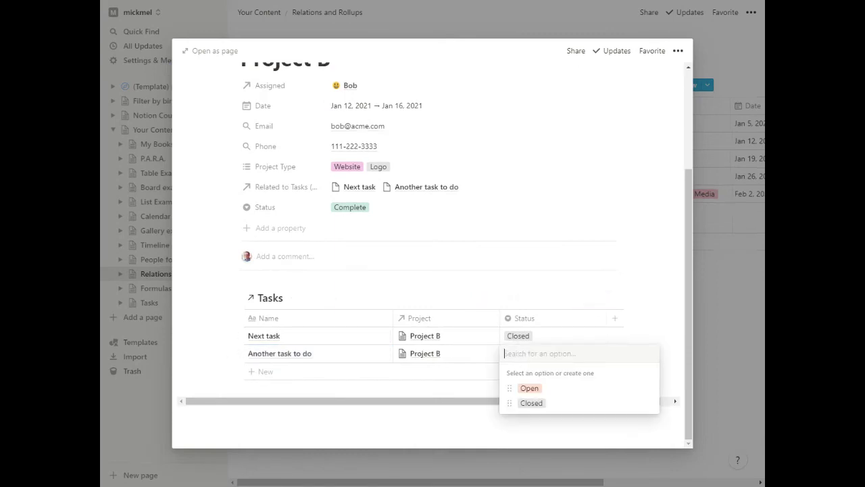
pyautogui.click(525, 386)
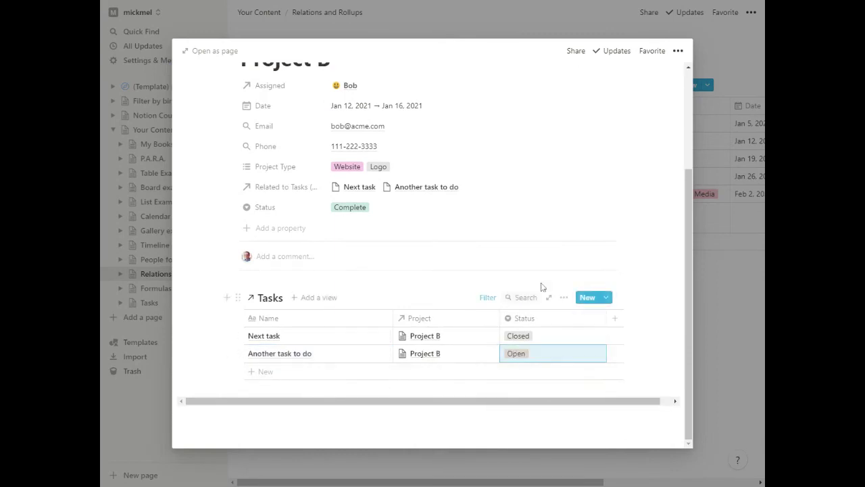
pyautogui.click(729, 306)
pyautogui.click(150, 303)
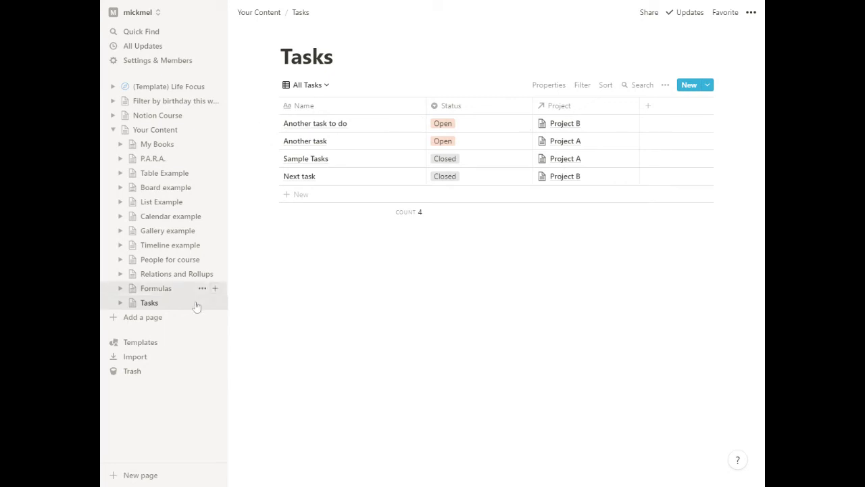
# Step: On Your Content, add a linked Tasks database block below the page list using /link
pyautogui.click(158, 132)
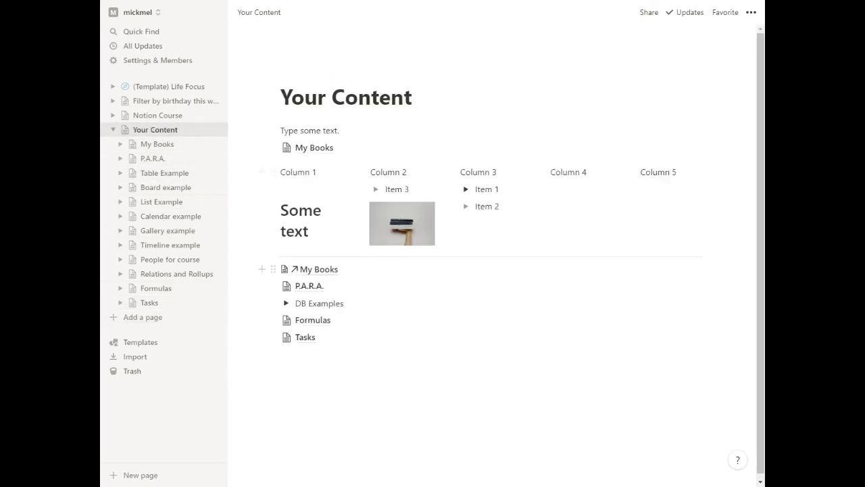
pyautogui.scroll(-1, 504, 325)
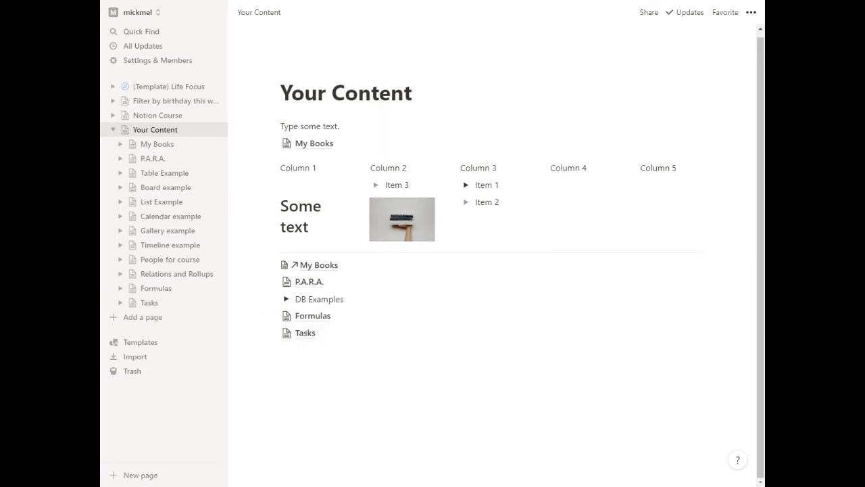
pyautogui.click(284, 350)
pyautogui.write('/link')
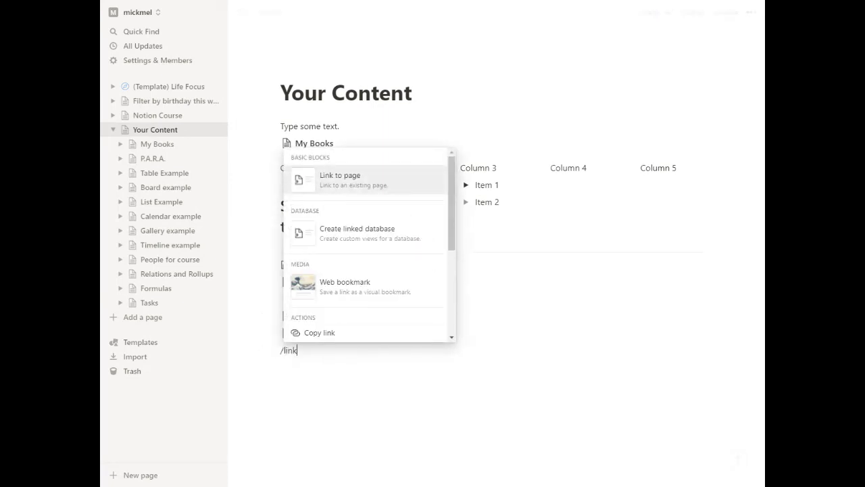
pyautogui.click(376, 237)
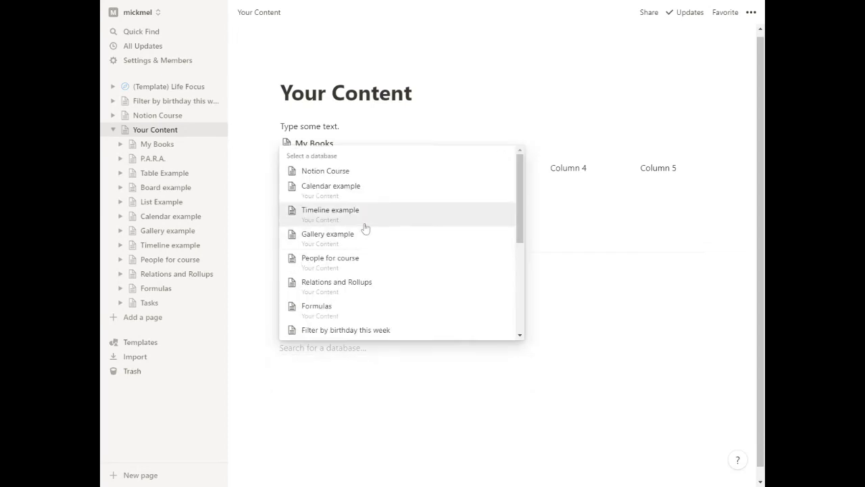
pyautogui.write('tasks')
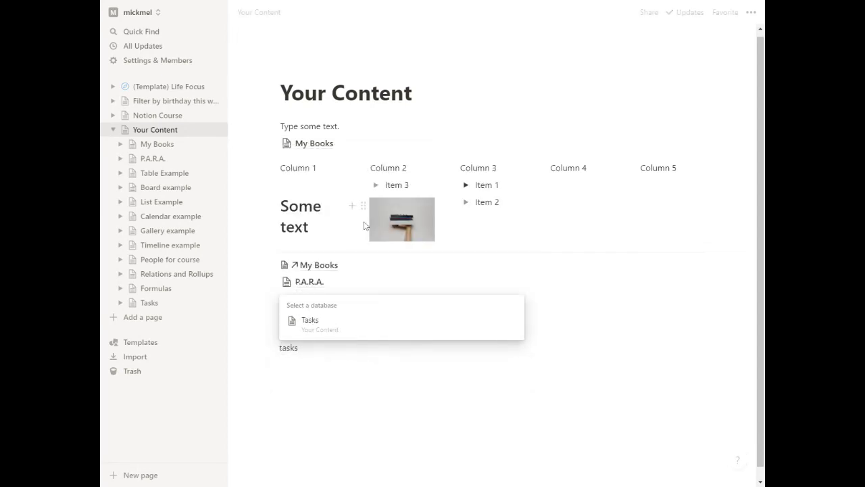
pyautogui.click(338, 323)
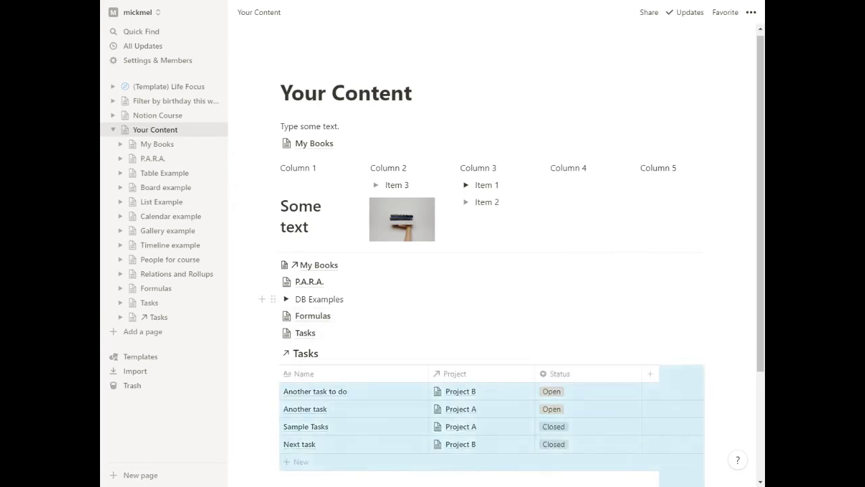
pyautogui.scroll(-2, 608, 298)
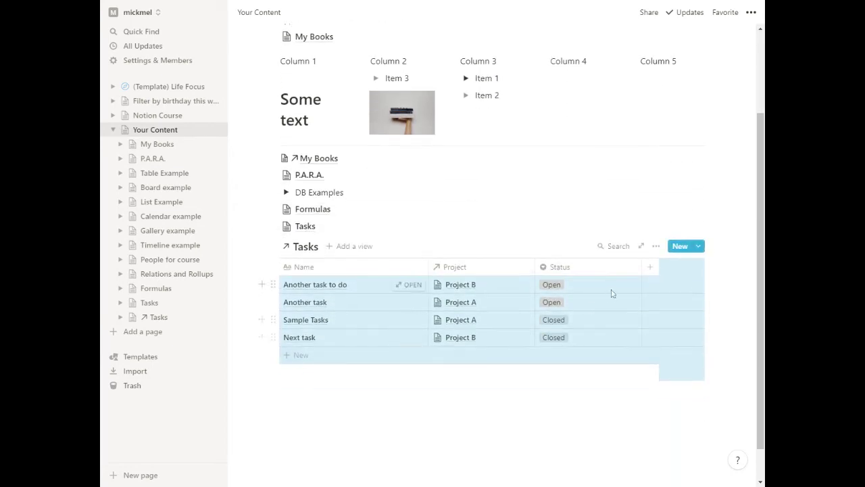
# Step: Filter the linked Tasks table on Your Content to Status is Open
pyautogui.click(656, 246)
pyautogui.click(682, 305)
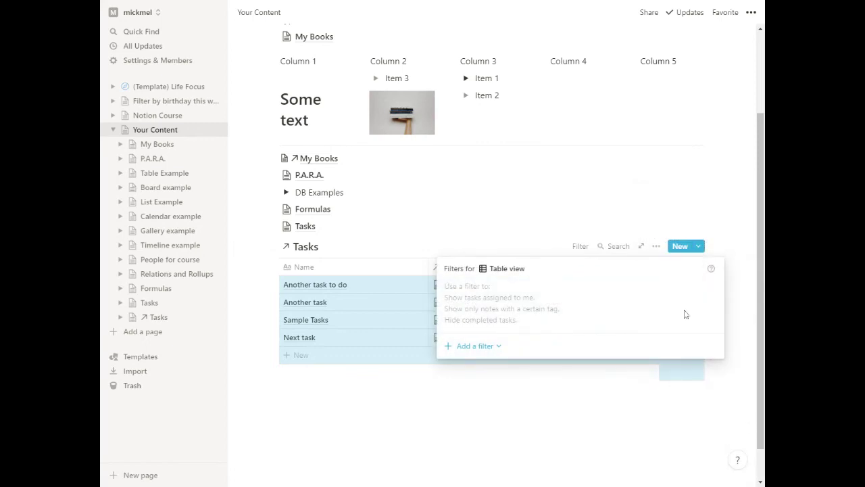
pyautogui.click(475, 346)
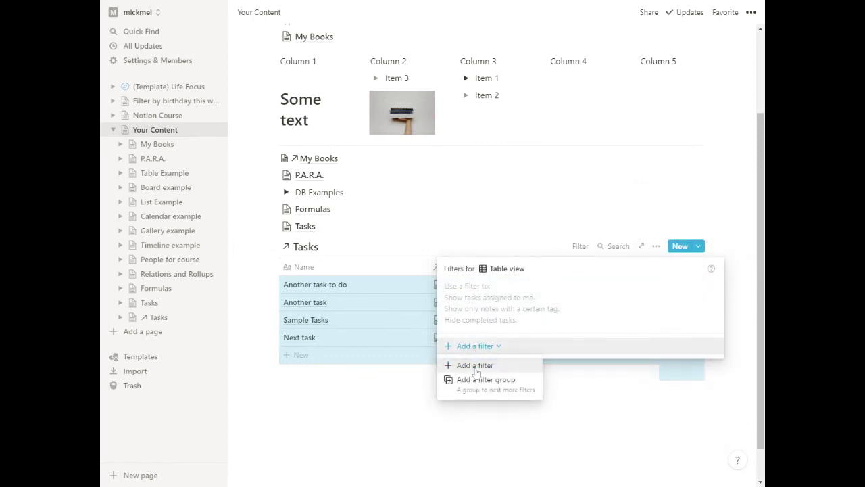
pyautogui.click(476, 364)
pyautogui.click(506, 290)
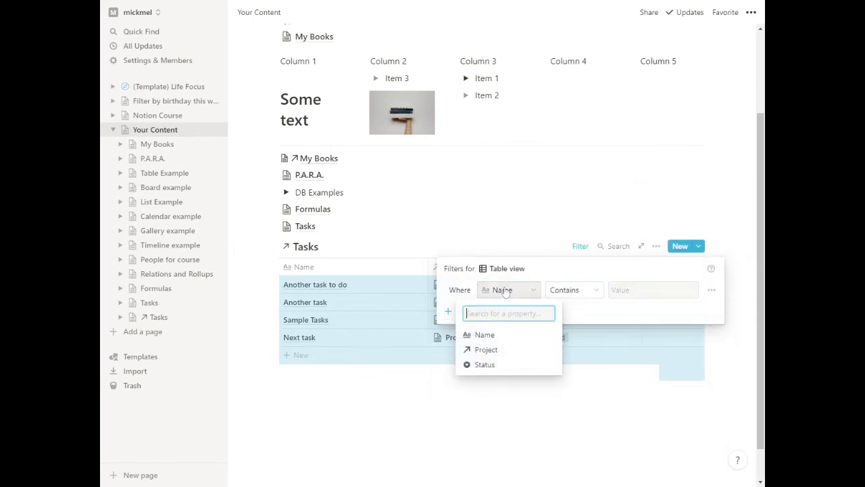
pyautogui.click(491, 365)
pyautogui.click(645, 290)
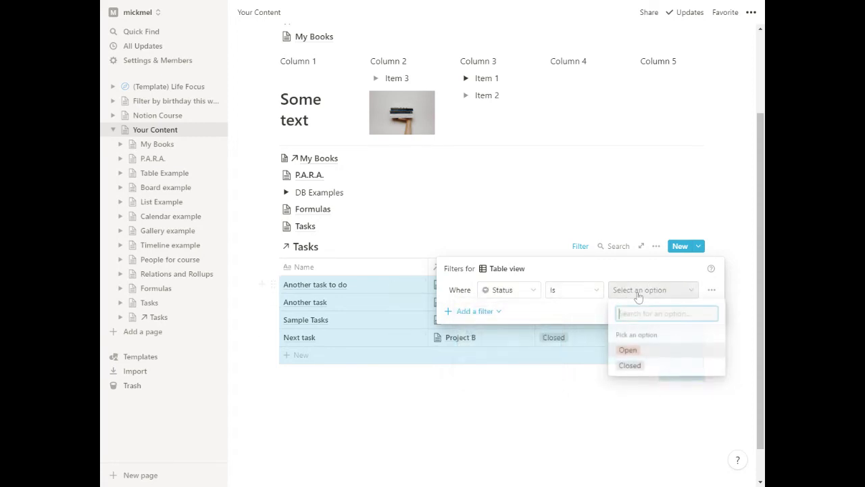
pyautogui.click(628, 349)
pyautogui.click(489, 371)
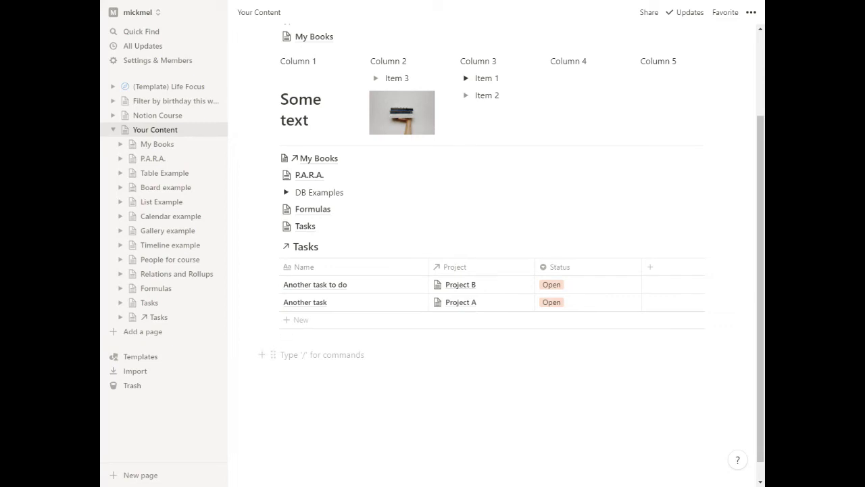
# Step: Dismiss the stray block menu and go to the Relations and Rollups page
pyautogui.write('/')
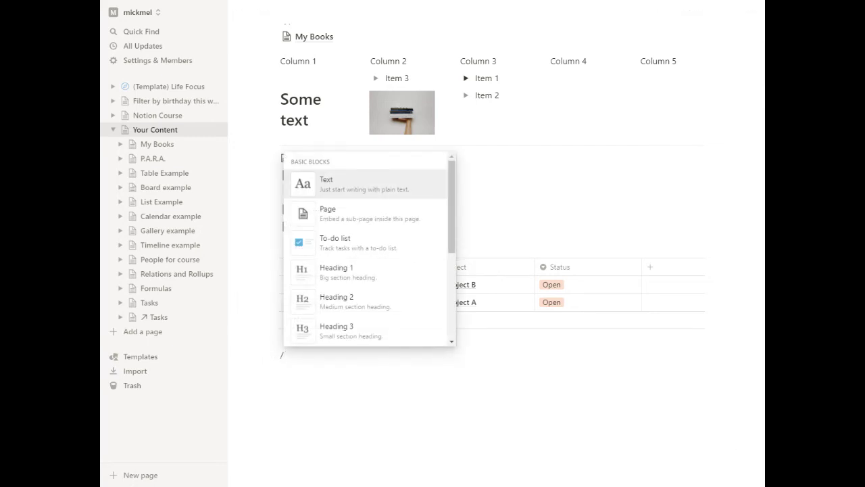
pyautogui.press('BackSpace')
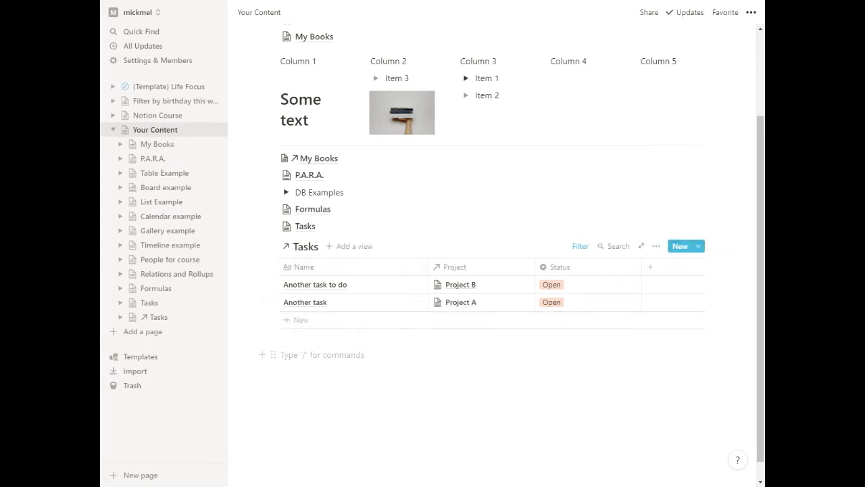
pyautogui.click(175, 273)
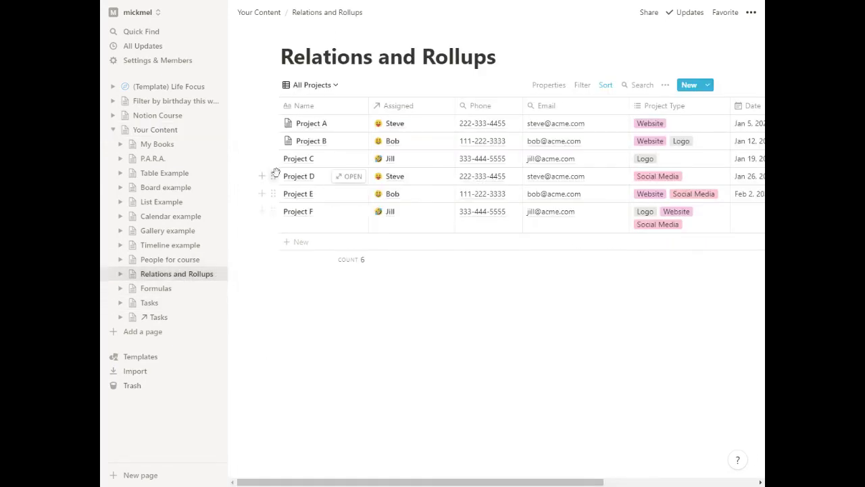
# Step: Start Project C as an empty page containing a to-do item
pyautogui.click(350, 158)
pyautogui.scroll(-5, 345, 346)
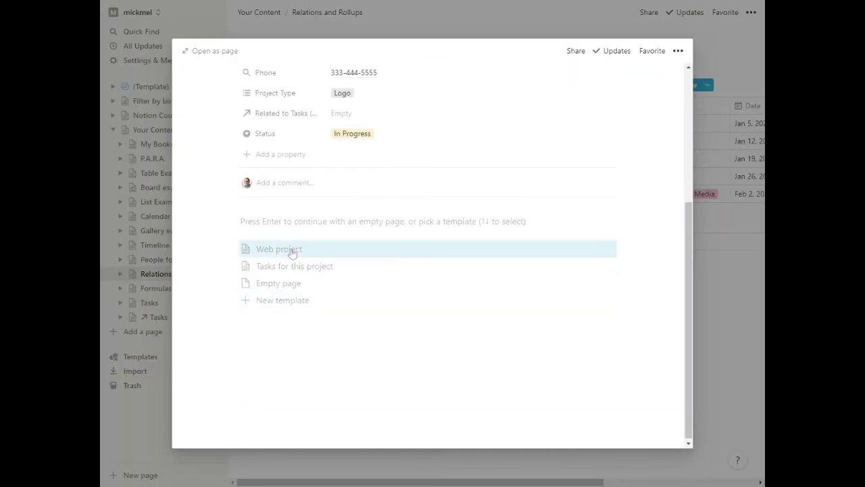
pyautogui.click(290, 250)
pyautogui.write('/to')
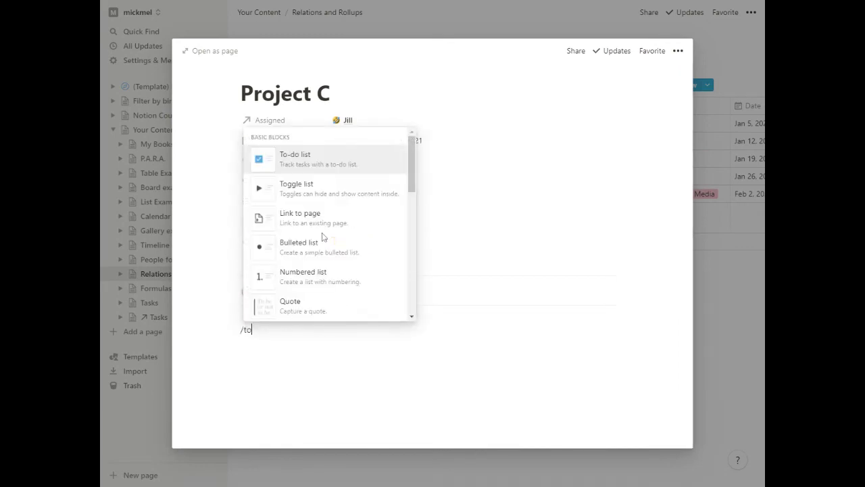
pyautogui.click(323, 154)
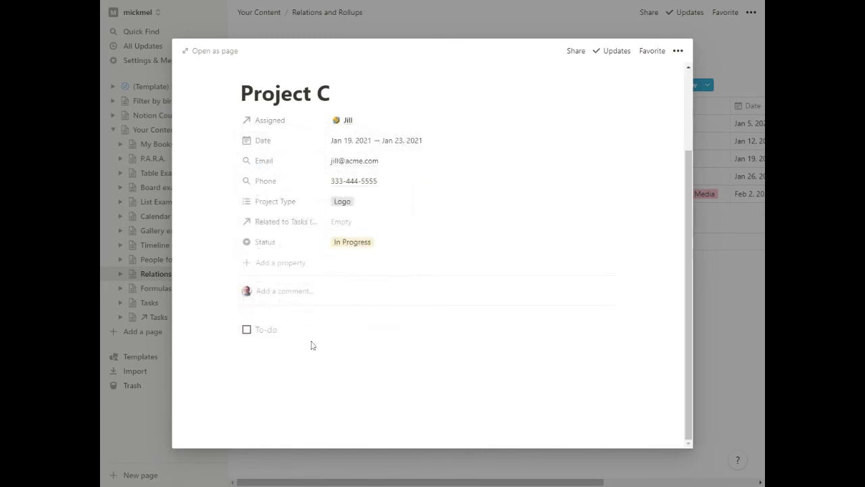
pyautogui.click(354, 365)
# Step: Close the Project C preview and check Your Content, then the full Tasks database
pyautogui.click(716, 344)
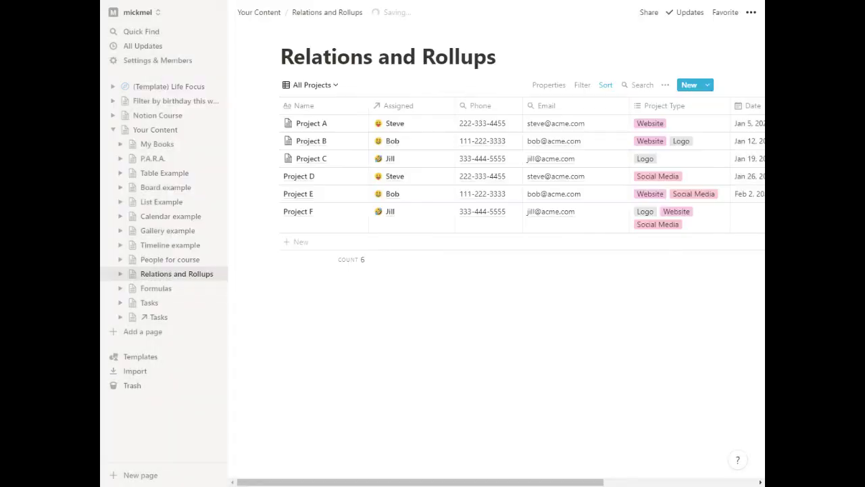
pyautogui.click(155, 129)
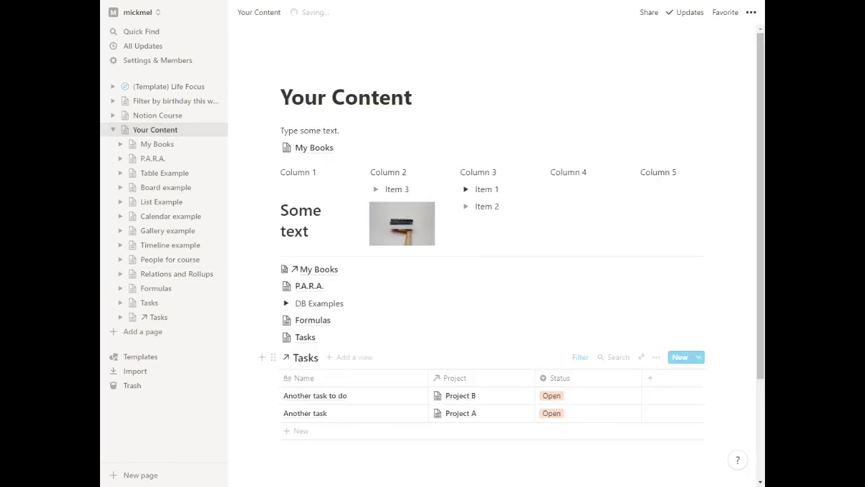
pyautogui.click(149, 303)
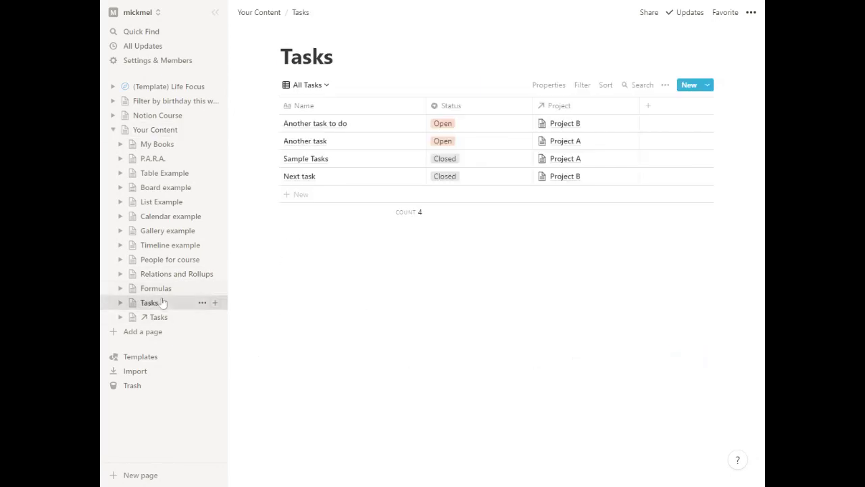
# Step: Reopen Project C, delete its to-do item and apply the 'Tasks for this project' template
pyautogui.click(164, 273)
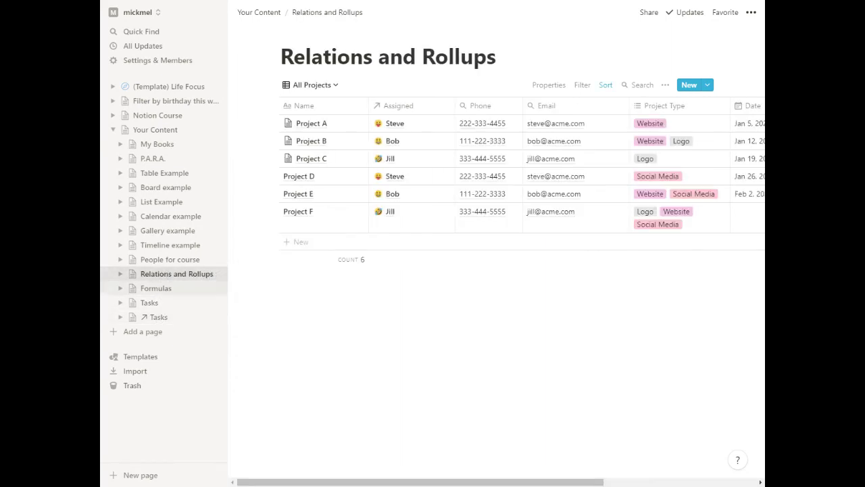
pyautogui.click(348, 158)
pyautogui.scroll(-2, 344, 372)
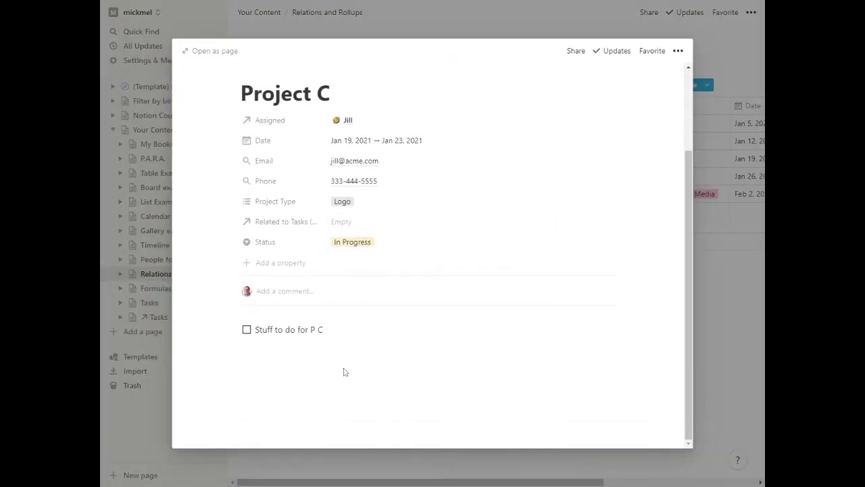
pyautogui.click(278, 347)
pyautogui.press('BackSpace')
pyautogui.hotkey('ctrl', 'a')
pyautogui.press('BackSpace')
pyautogui.press('BackSpace')
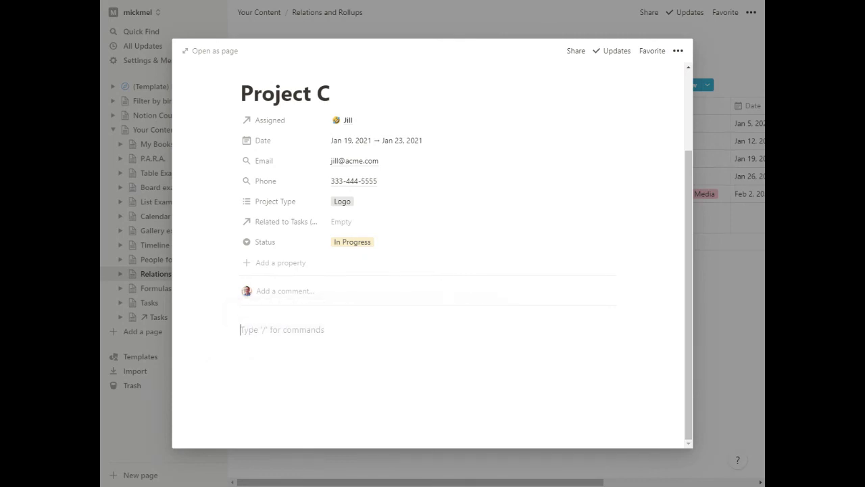
pyautogui.press('BackSpace')
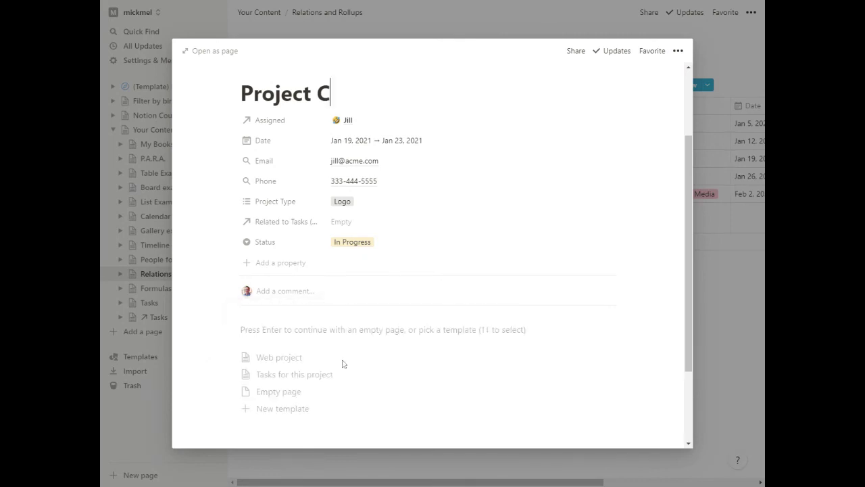
pyautogui.click(287, 374)
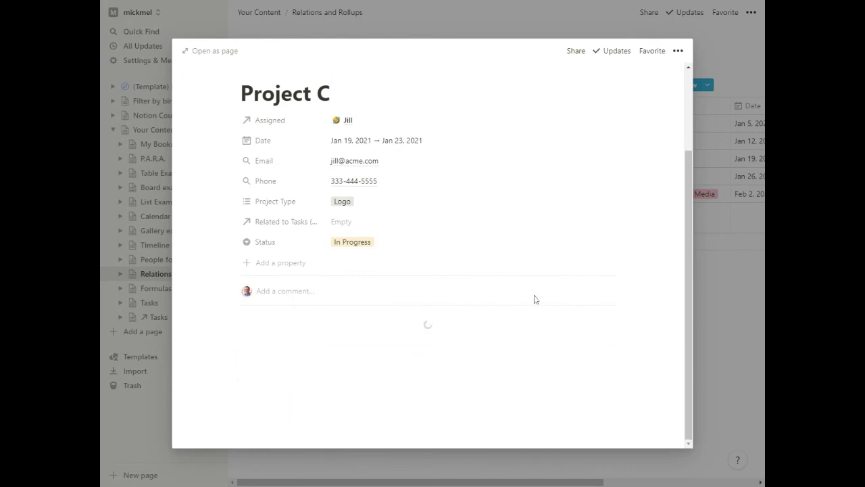
pyautogui.scroll(-2, 552, 304)
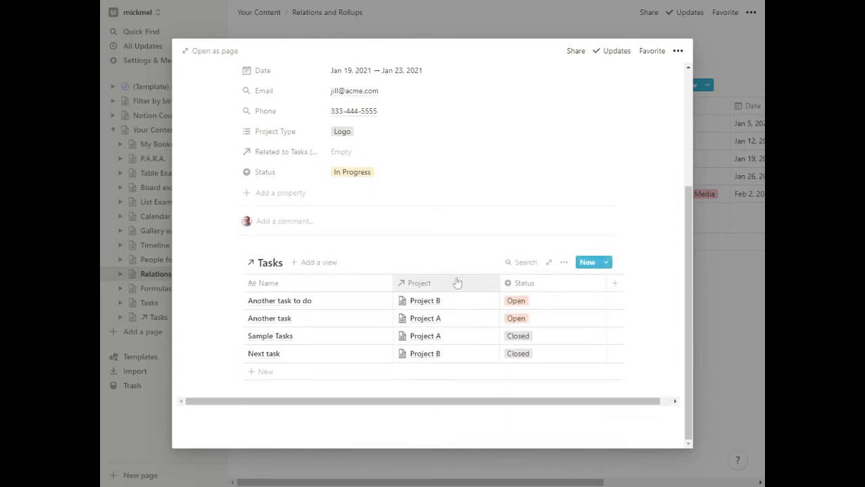
# Step: Filter Project C's embedded Tasks table to Project contains Project C
pyautogui.click(564, 261)
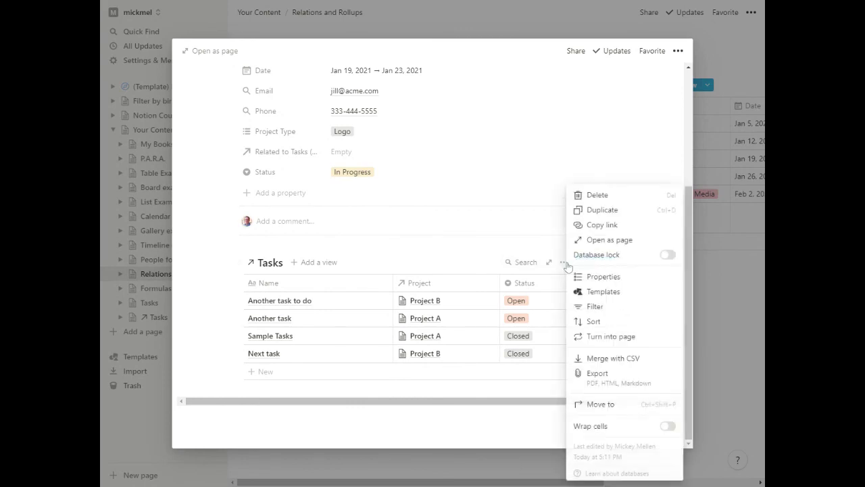
pyautogui.click(600, 307)
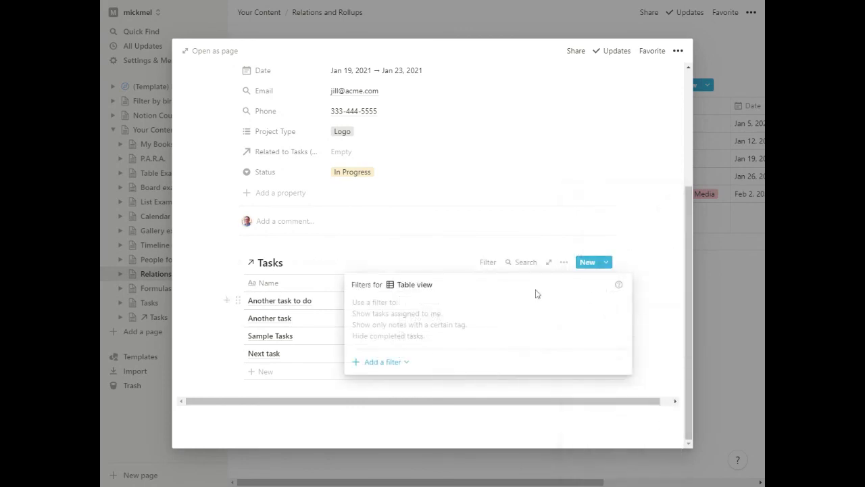
pyautogui.click(392, 363)
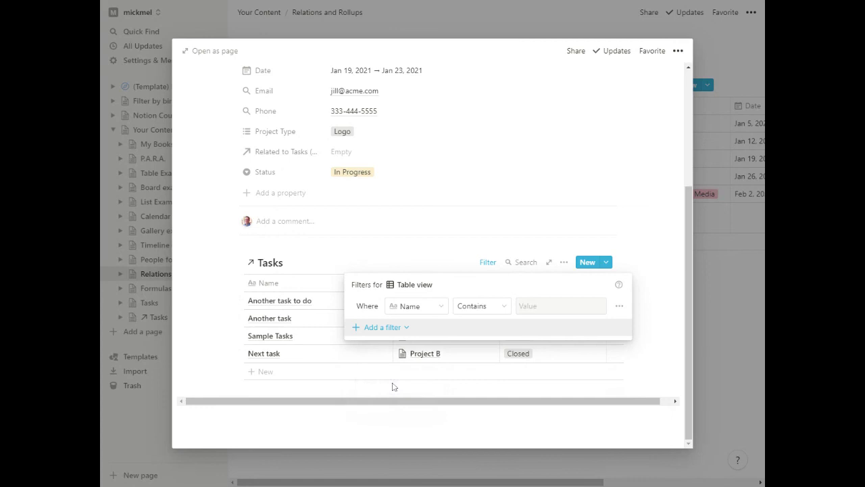
pyautogui.click(424, 306)
pyautogui.click(399, 365)
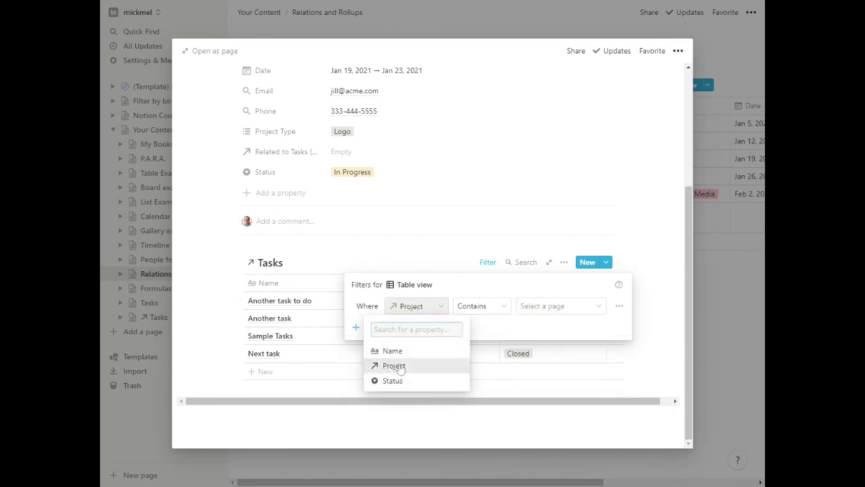
pyautogui.click(553, 305)
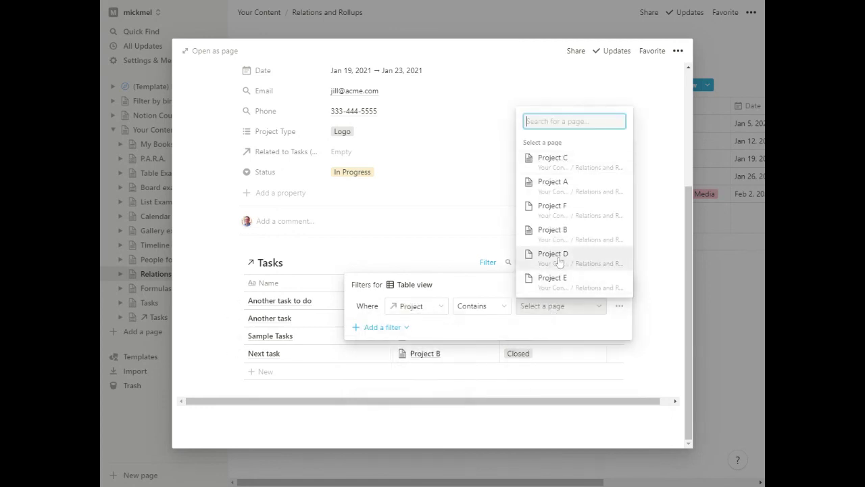
pyautogui.click(551, 158)
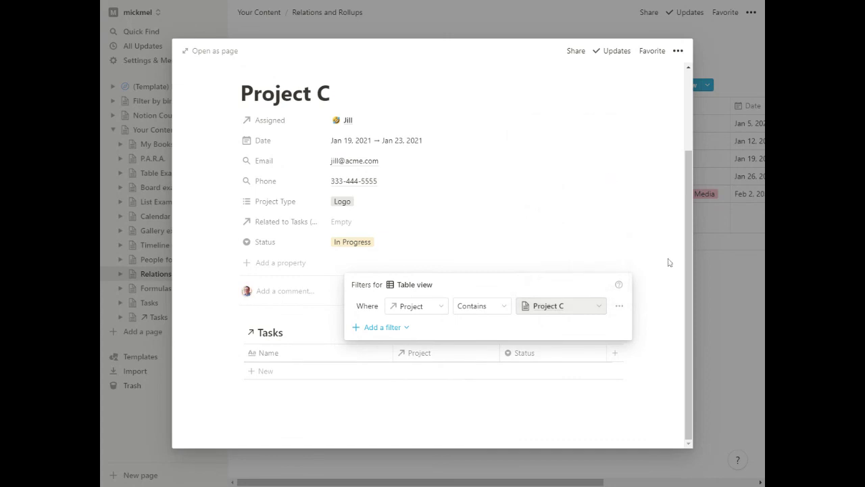
pyautogui.click(671, 357)
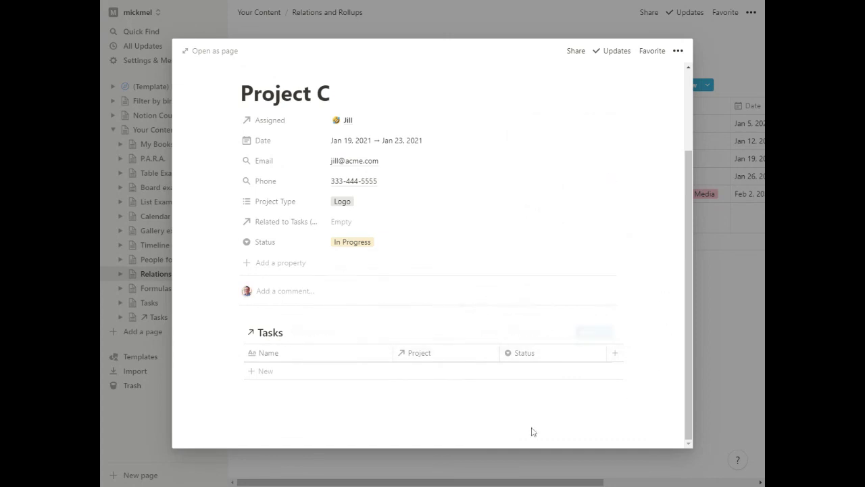
# Step: Add a task named 'That new task' to Project C with status Open
pyautogui.click(271, 373)
pyautogui.write('That new task')
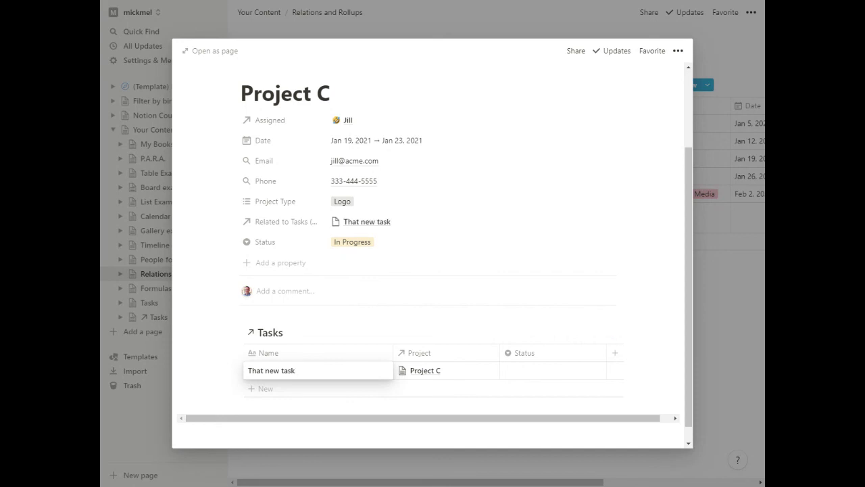
pyautogui.press('Escape')
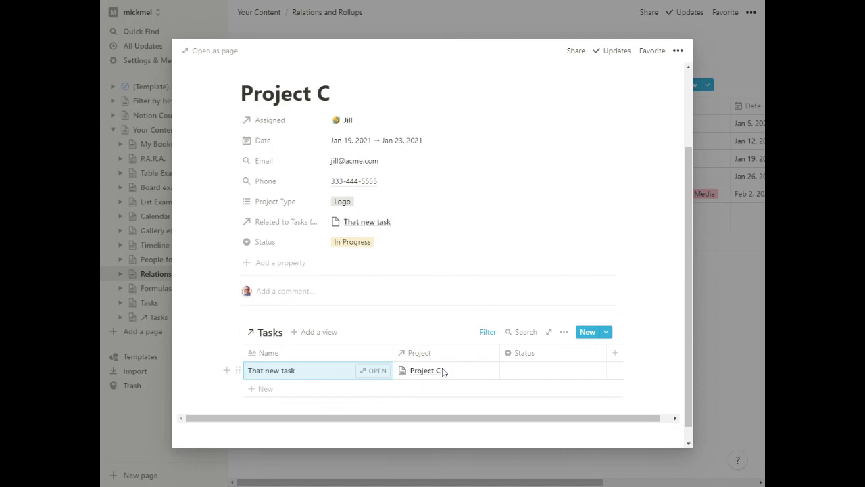
pyautogui.click(533, 373)
pyautogui.click(529, 405)
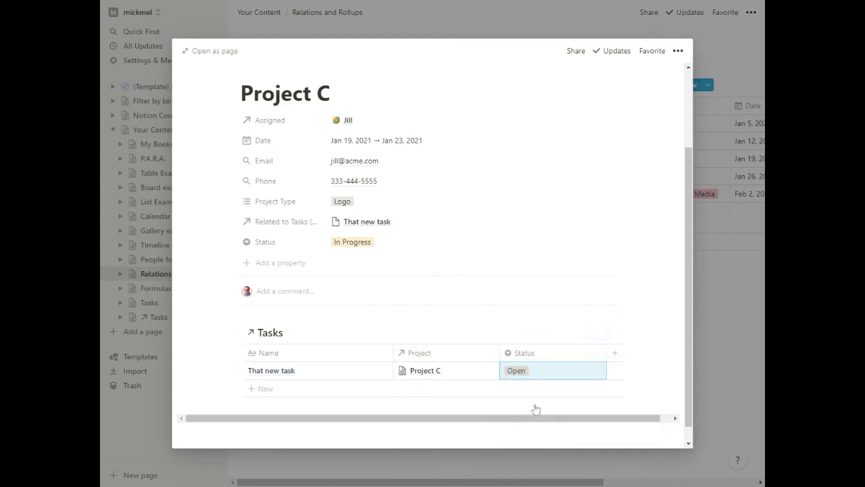
# Step: Close the relation popup and Project C preview, then go to Your Content
pyautogui.click(473, 222)
pyautogui.click(742, 337)
pyautogui.click(741, 337)
pyautogui.click(154, 129)
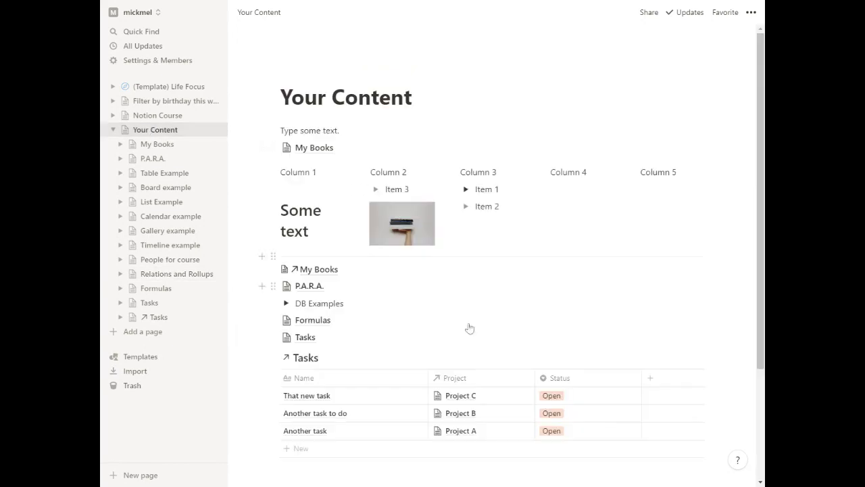
pyautogui.scroll(-3, 469, 338)
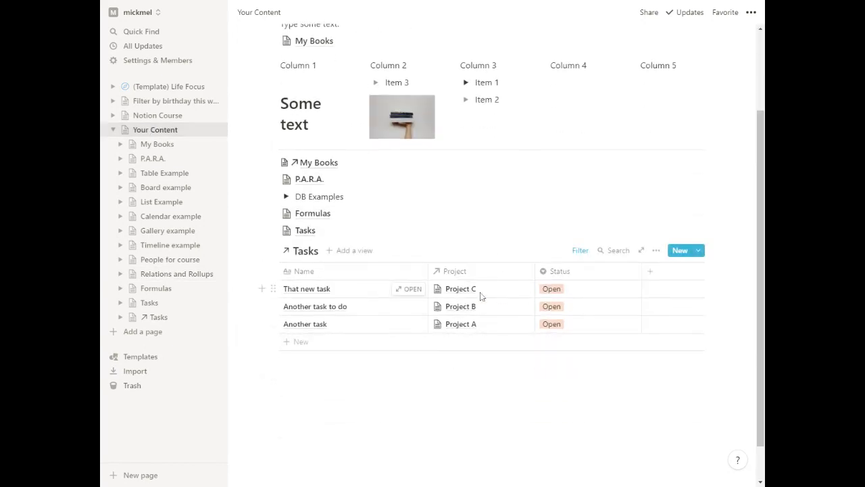